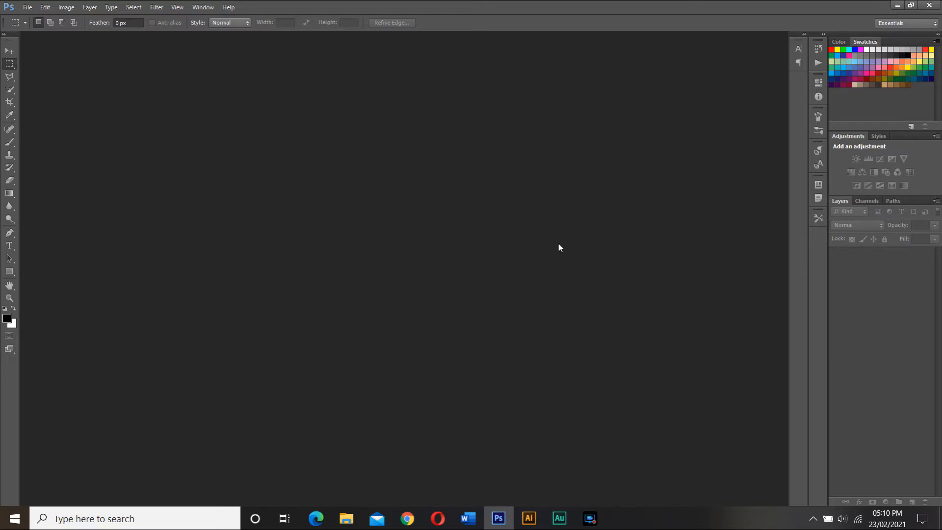
Create a new 1920 × 1080 pixel RGB document at 150 pixels/inch with white background contents.
{"action": "left_click", "coordinate": [30, 8]}
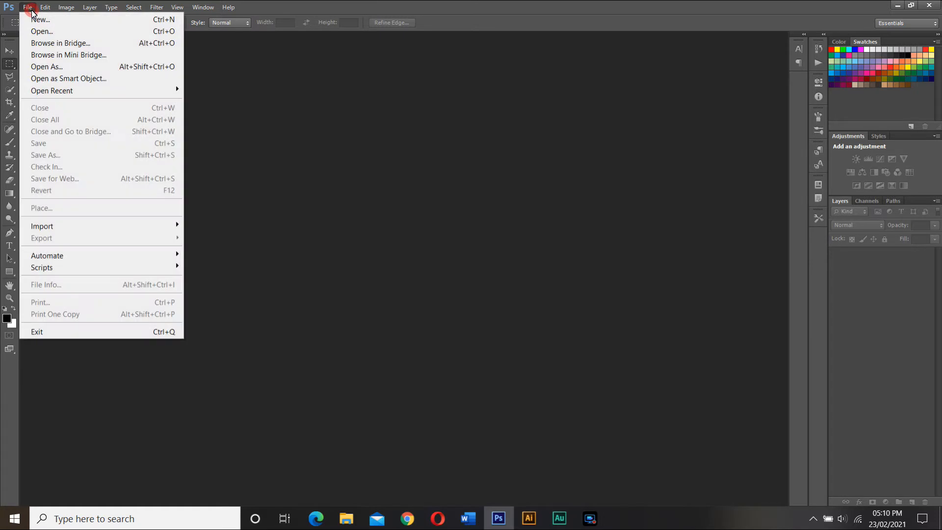
{"action": "left_click", "coordinate": [39, 19]}
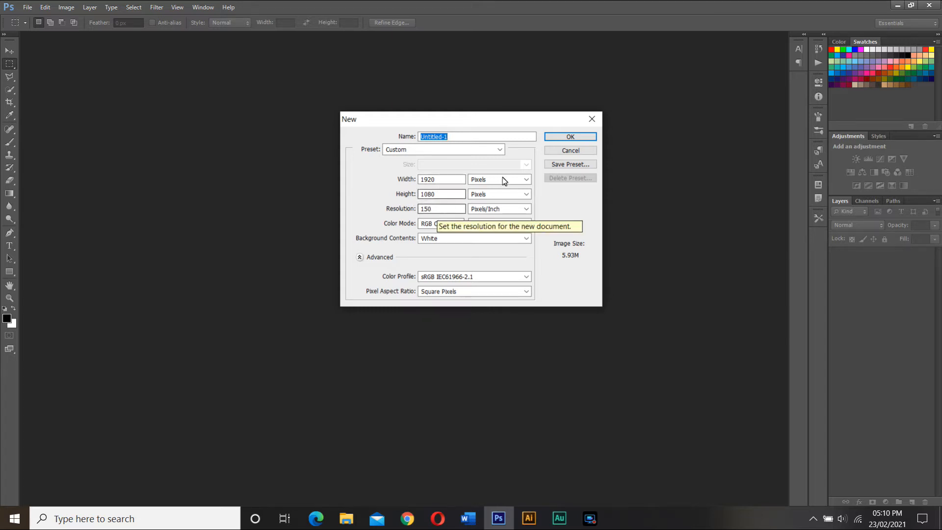
{"action": "left_click", "coordinate": [570, 138]}
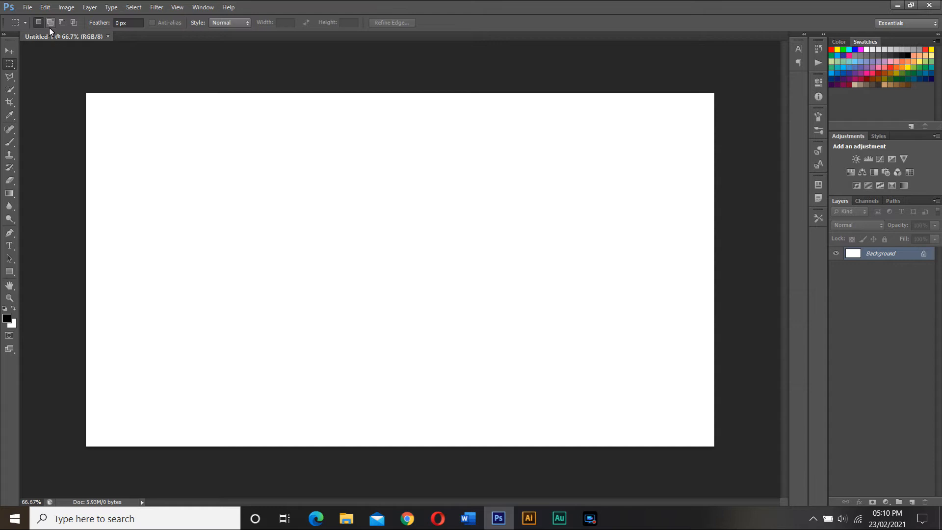
Fill the Background layer with the dark purple colour 24005b at 100% opacity.
{"action": "left_click", "coordinate": [45, 7]}
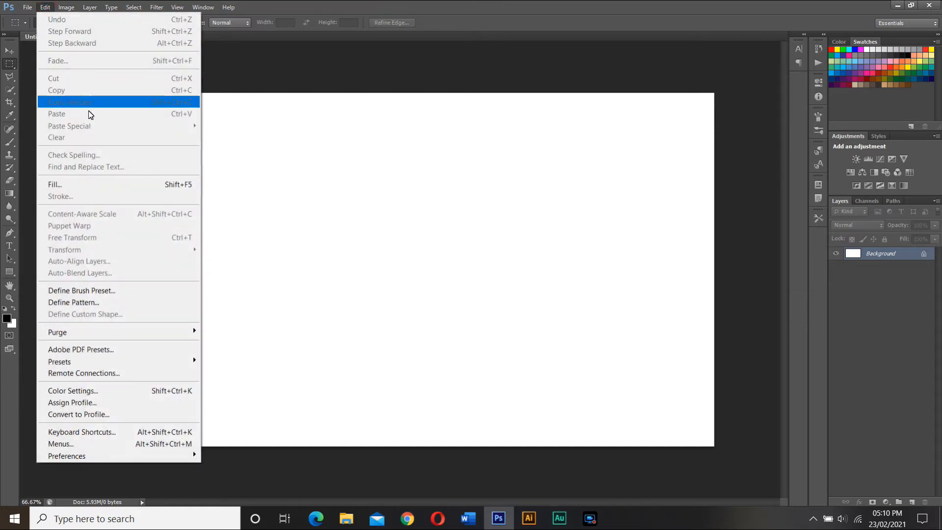
{"action": "left_click", "coordinate": [108, 190]}
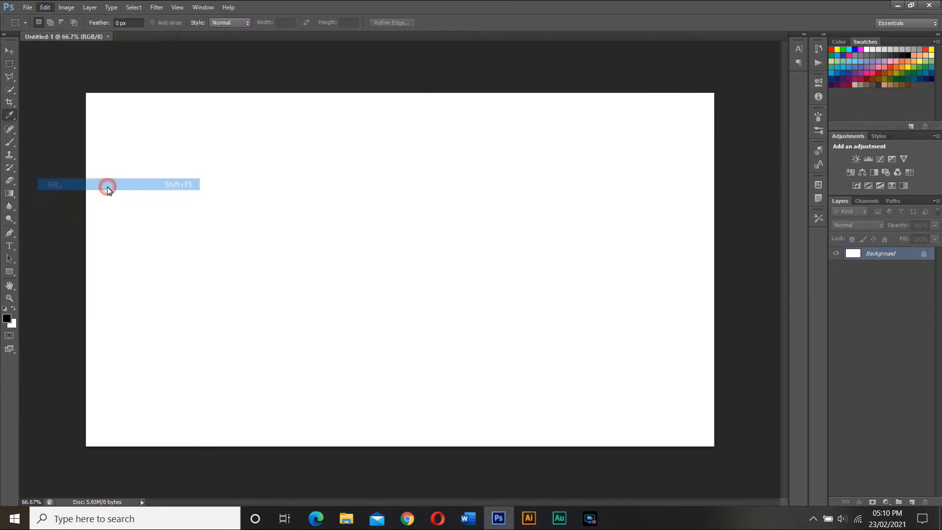
{"action": "left_click", "coordinate": [491, 162]}
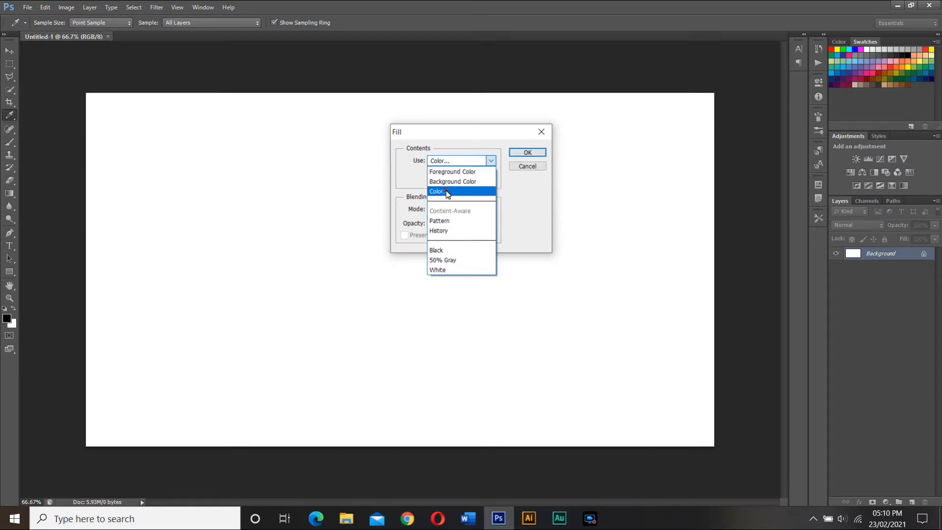
{"action": "left_click", "coordinate": [451, 192]}
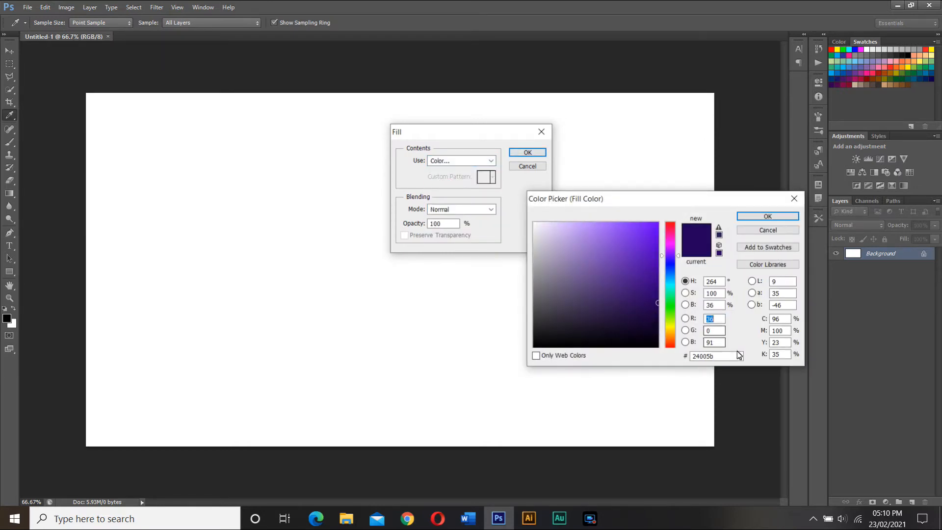
{"action": "left_click_drag", "start_coordinate": [724, 358], "coordinate": [692, 358]}
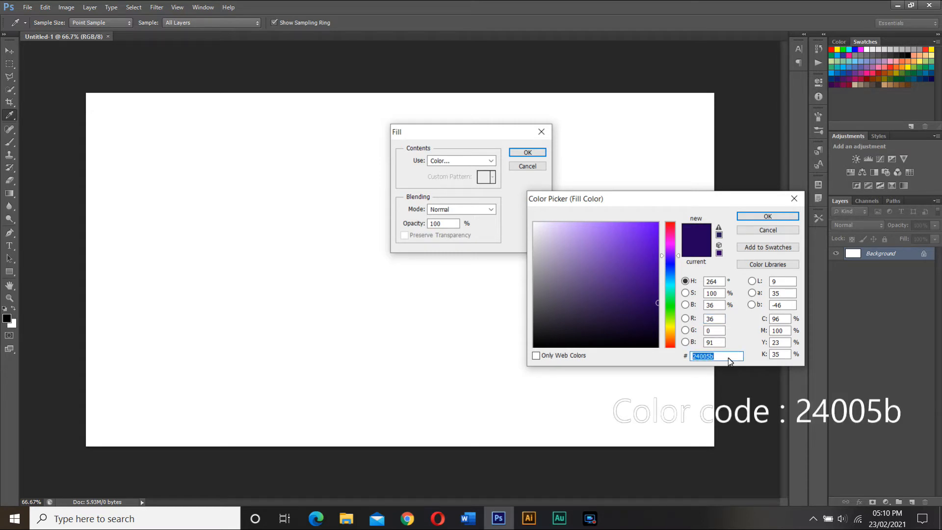
{"action": "left_click", "coordinate": [775, 217]}
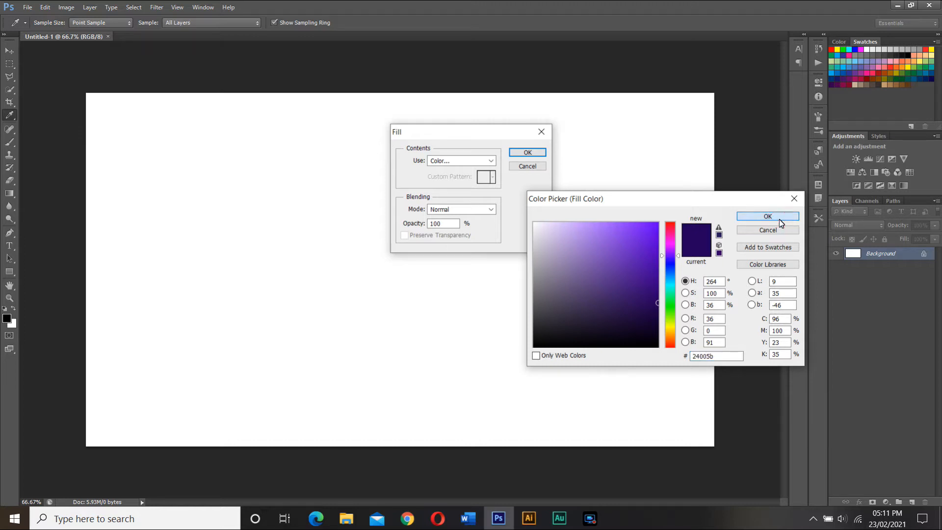
{"action": "left_click", "coordinate": [527, 153]}
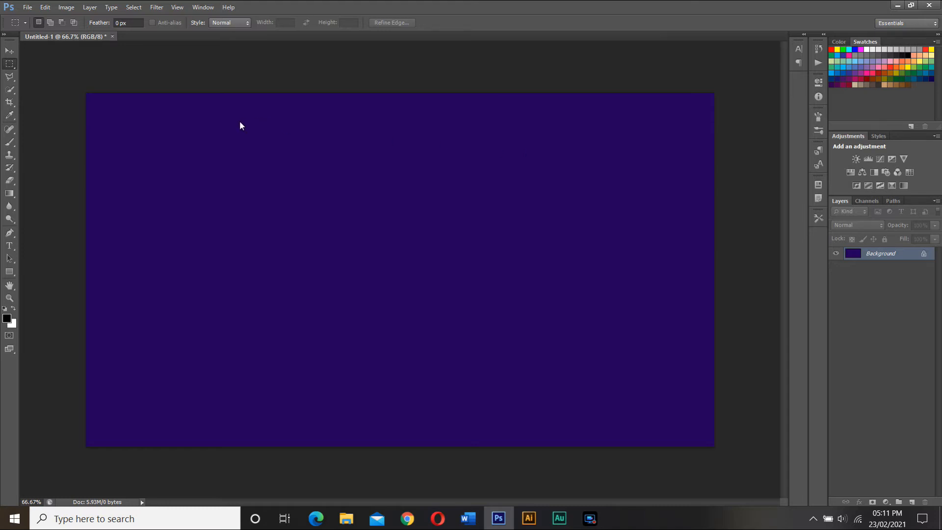
Apply Add Noise to the Background layer with amount 400%, Gaussian distribution and Monochromatic enabled.
{"action": "left_click", "coordinate": [158, 8]}
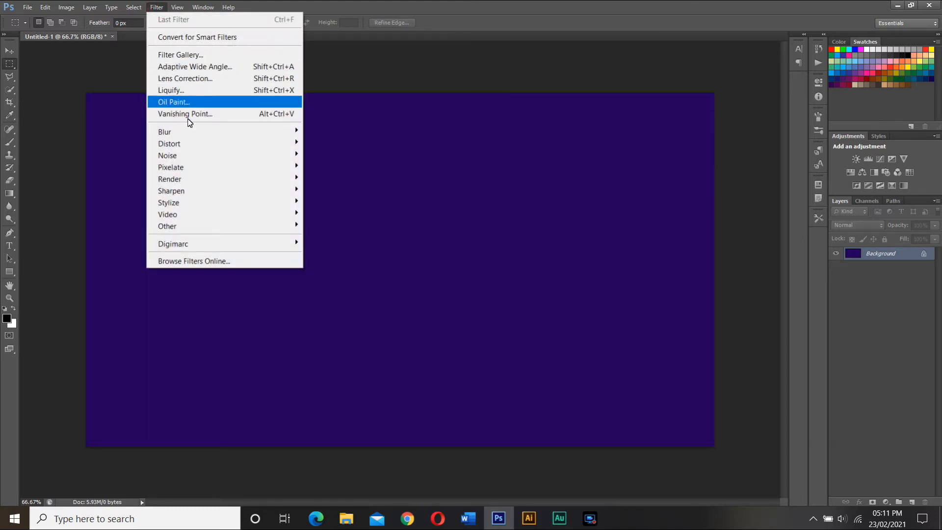
{"action": "mouse_move", "coordinate": [219, 155]}
{"action": "left_click", "coordinate": [314, 155]}
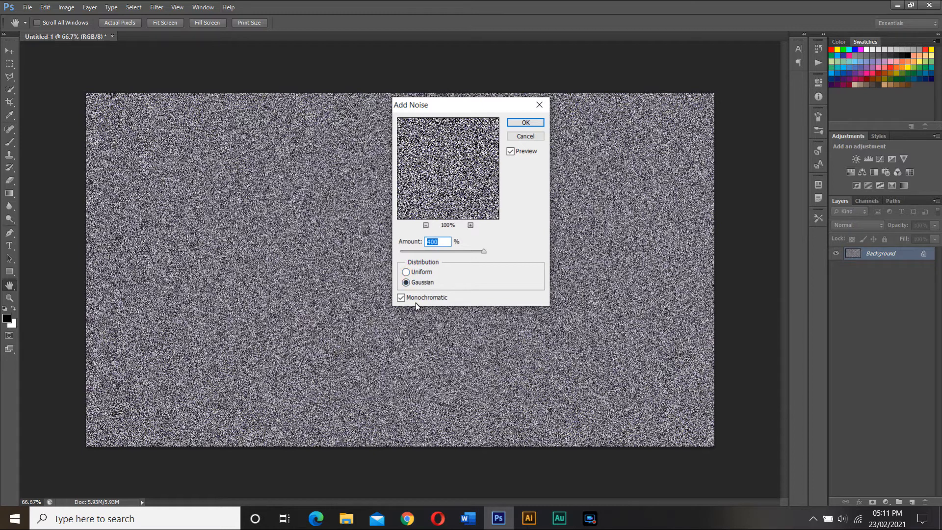
{"action": "left_click", "coordinate": [532, 124]}
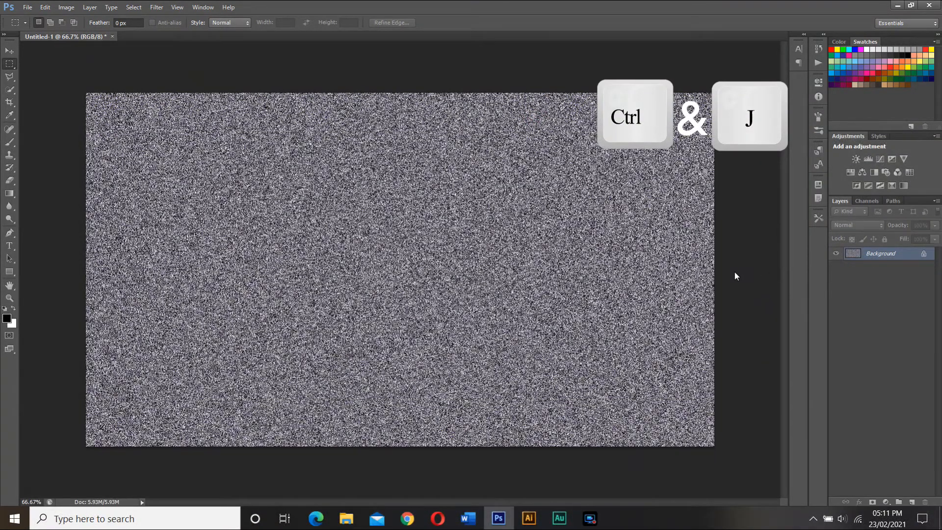
Duplicate the noise-filled Background layer and hide the copy.
{"action": "key", "text": "ctrl+j"}
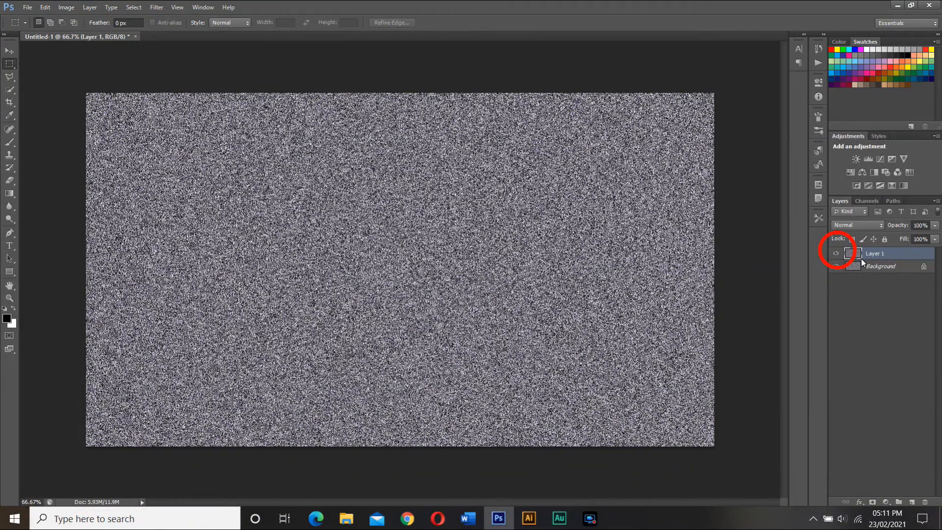
{"action": "left_click", "coordinate": [836, 254]}
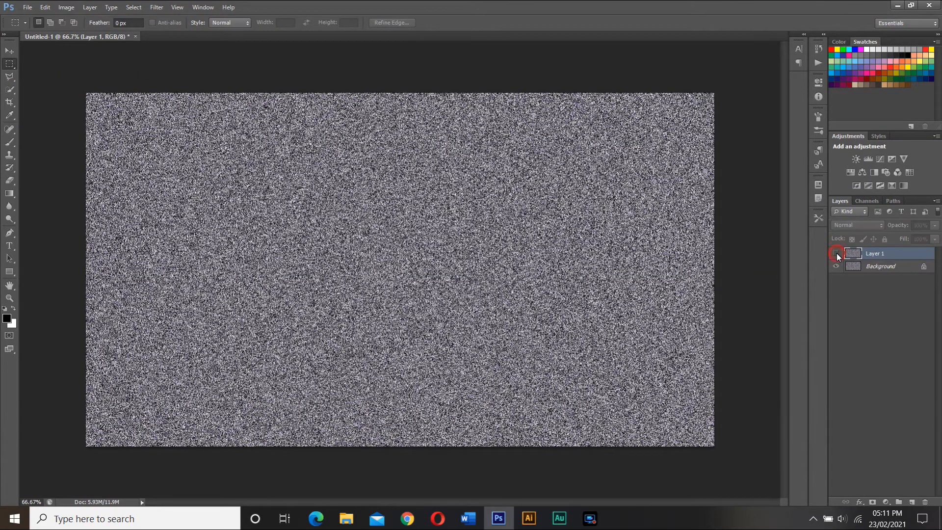
Apply a Gaussian Blur with a radius of 1.0 pixel to the Background layer.
{"action": "left_click", "coordinate": [872, 266]}
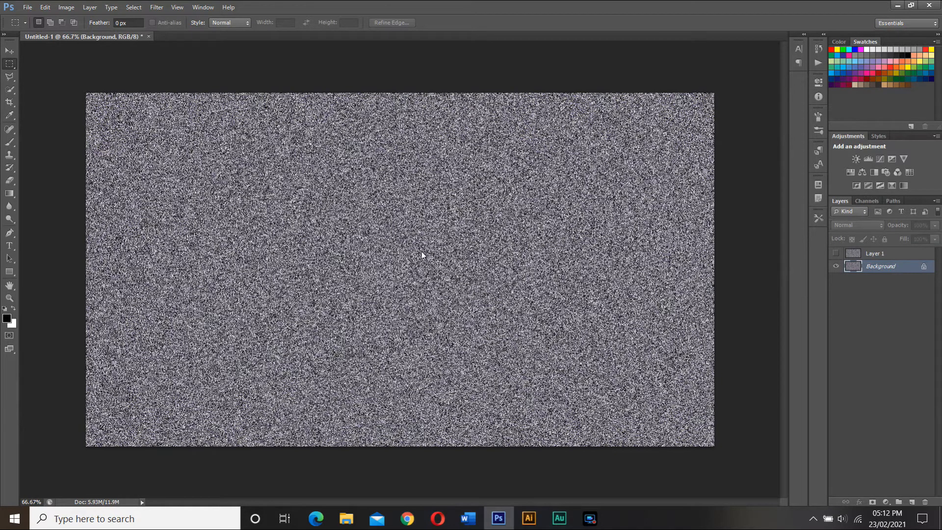
{"action": "left_click", "coordinate": [157, 7]}
{"action": "mouse_move", "coordinate": [230, 131]}
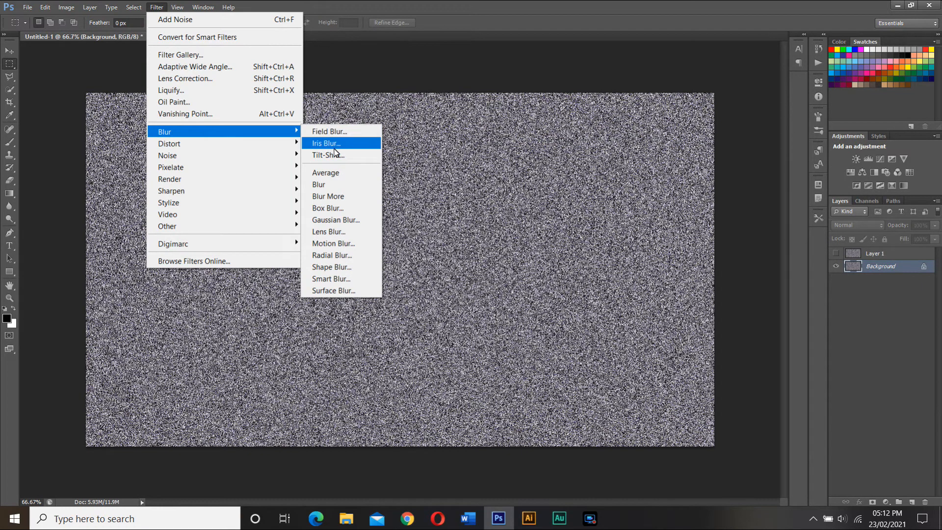
{"action": "left_click", "coordinate": [352, 220]}
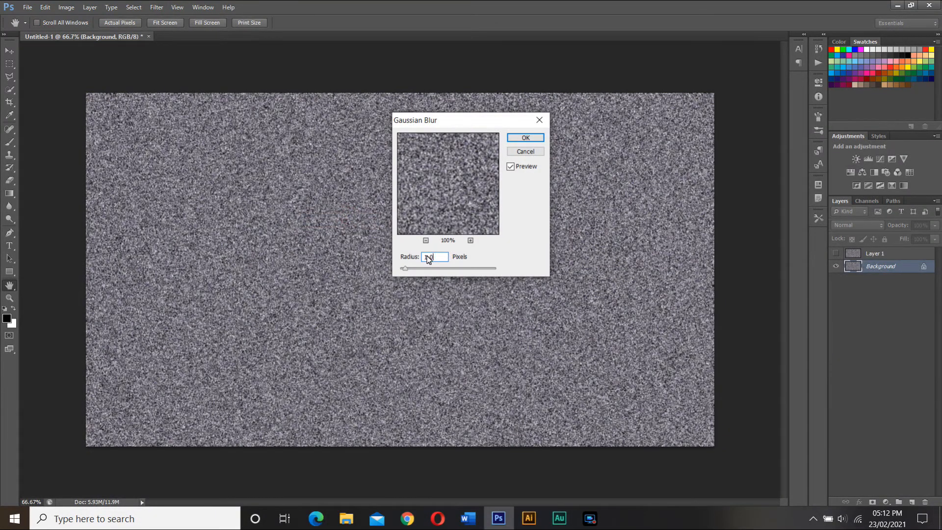
{"action": "left_click", "coordinate": [528, 138]}
{"action": "left_click", "coordinate": [542, 140]}
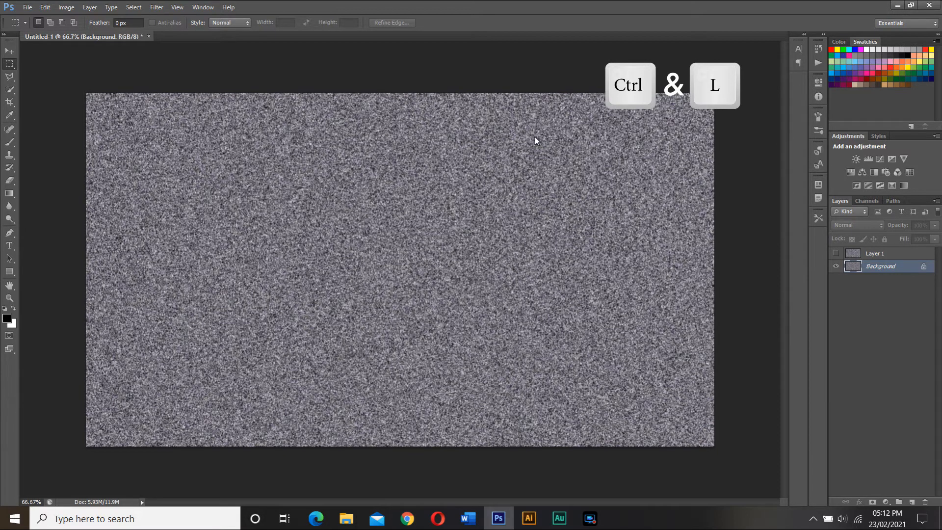
Adjust the Background layer's Levels, setting the black input to 200 and the midtone input to .90.
{"action": "key", "text": "ctrl+l"}
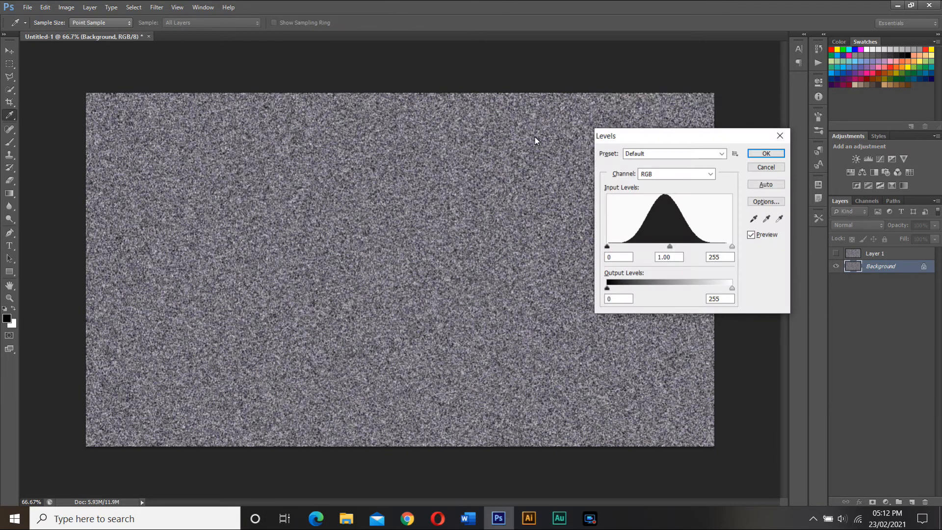
{"action": "type", "text": "200"}
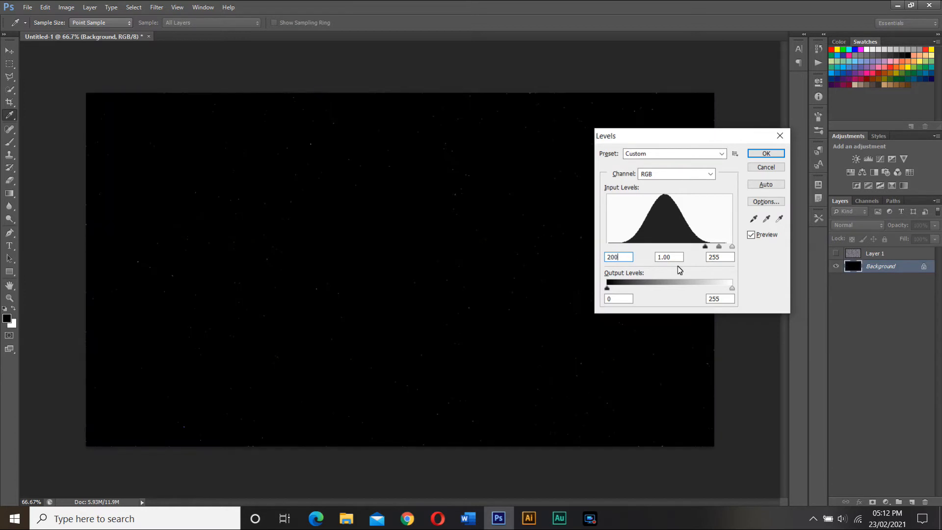
{"action": "left_click", "coordinate": [674, 258]}
{"action": "type", "text": ".90"}
{"action": "left_click", "coordinate": [767, 154]}
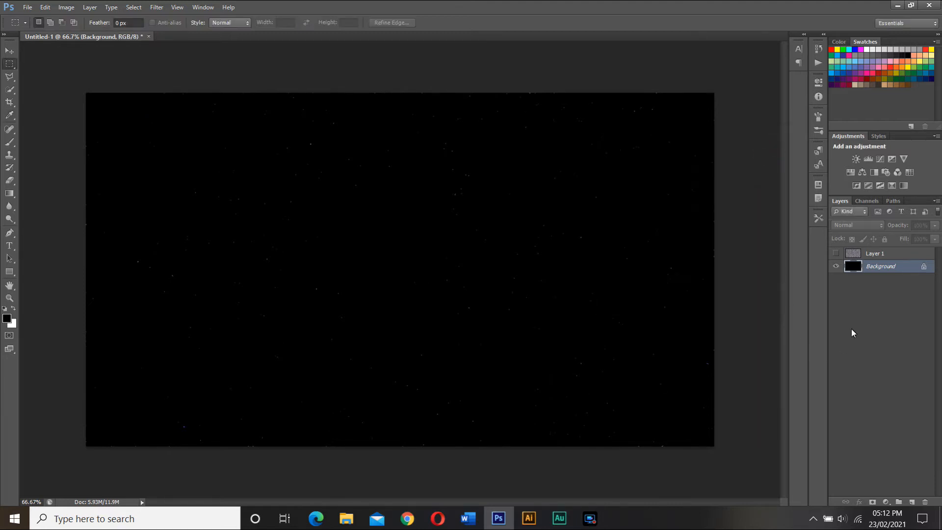
Show Layer 1 and apply a Gaussian Blur with a radius of 2 pixels to it.
{"action": "left_click", "coordinate": [836, 255]}
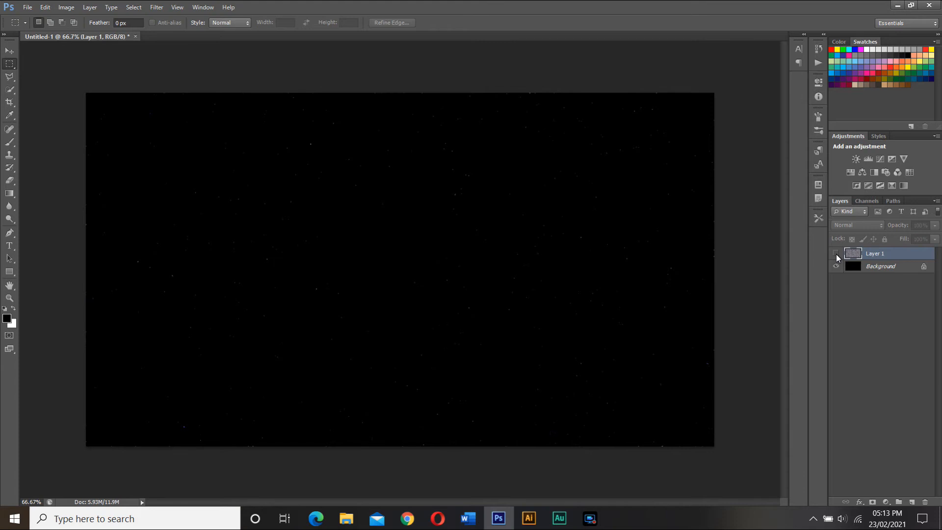
{"action": "left_click", "coordinate": [836, 254]}
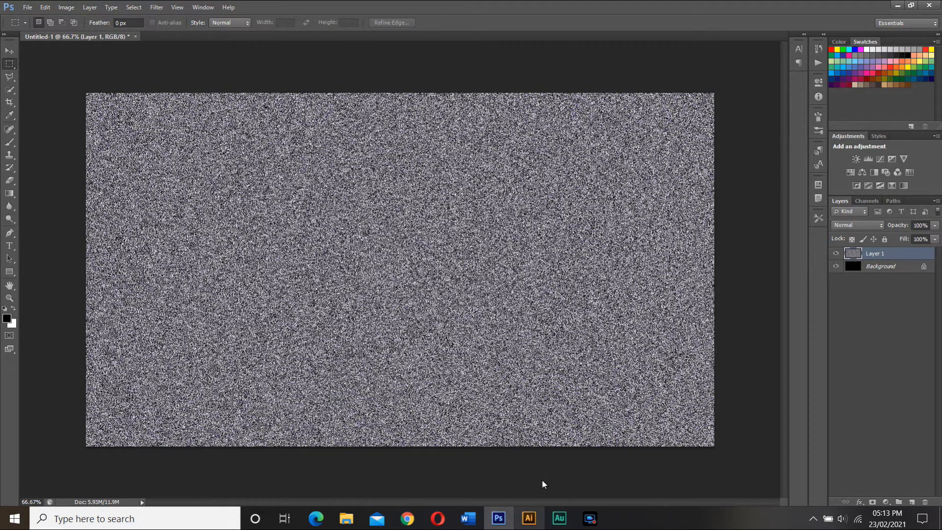
{"action": "left_click", "coordinate": [158, 7]}
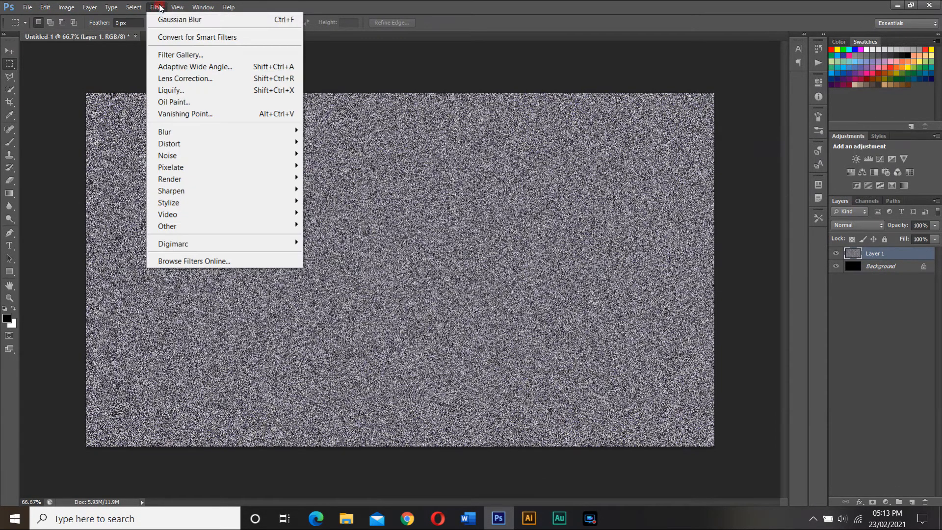
{"action": "mouse_move", "coordinate": [249, 133]}
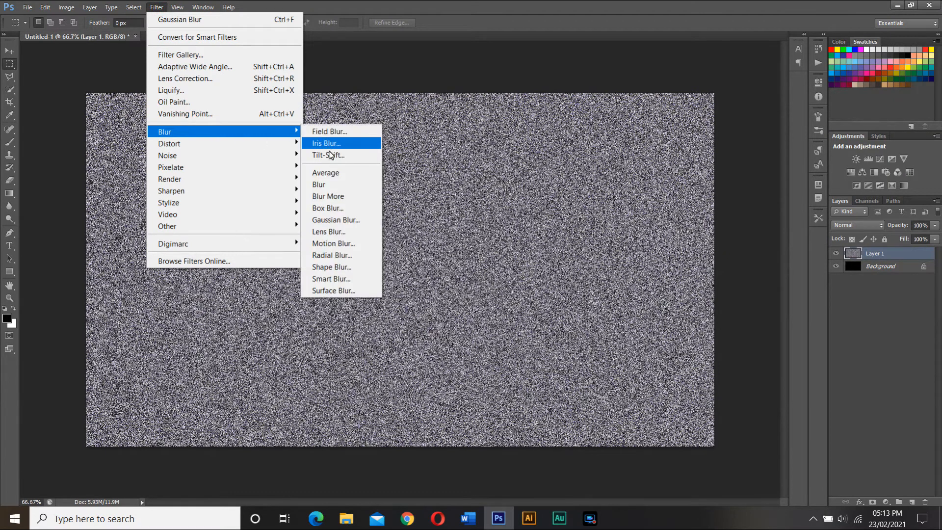
{"action": "left_click", "coordinate": [353, 220]}
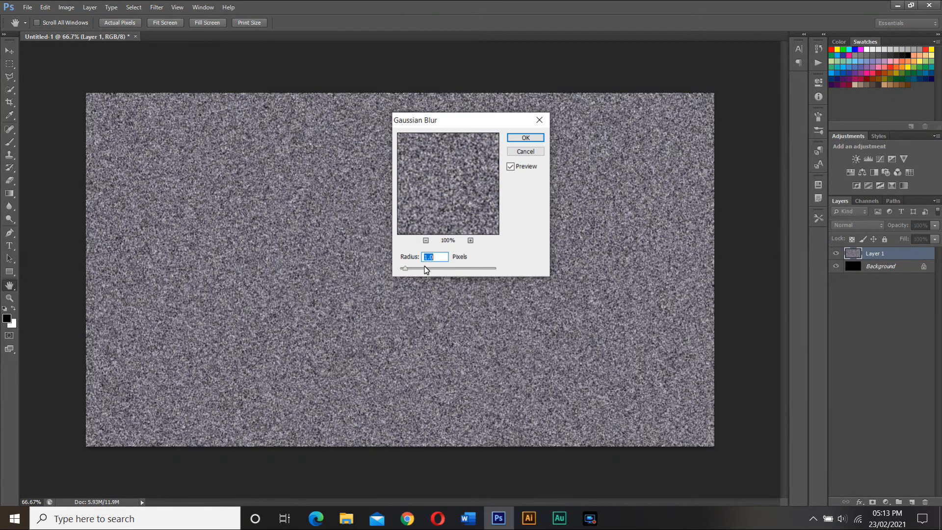
{"action": "type", "text": "2"}
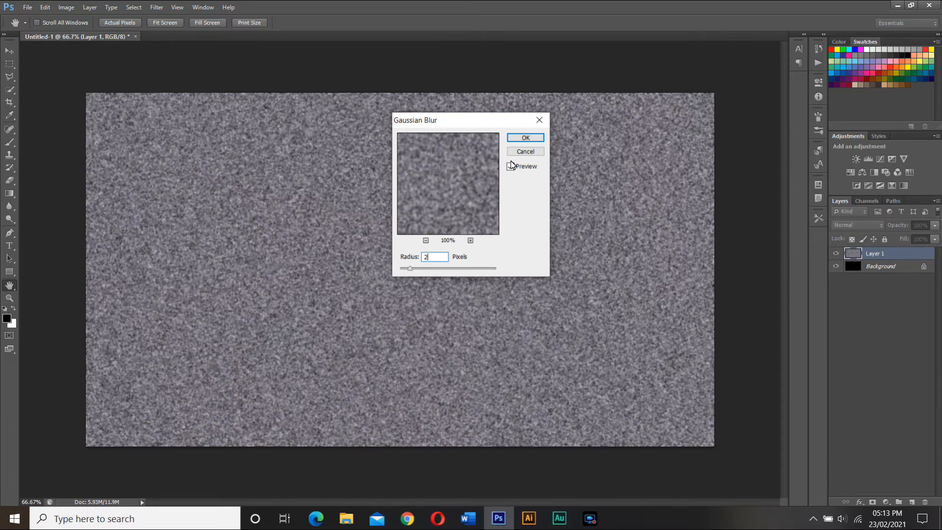
{"action": "left_click", "coordinate": [526, 138]}
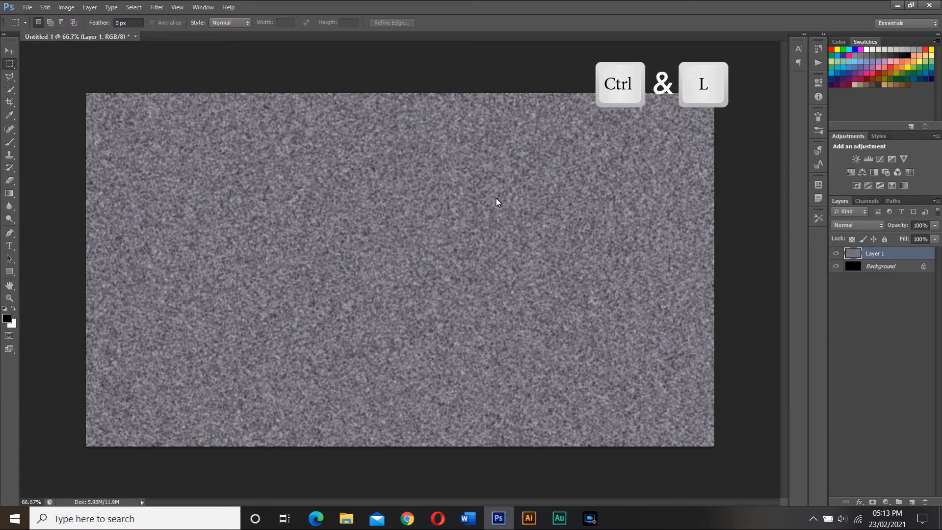
Adjust Layer 1's Levels, setting the black input to 170 and the white input to 172.
{"action": "key", "text": "ctrl+l"}
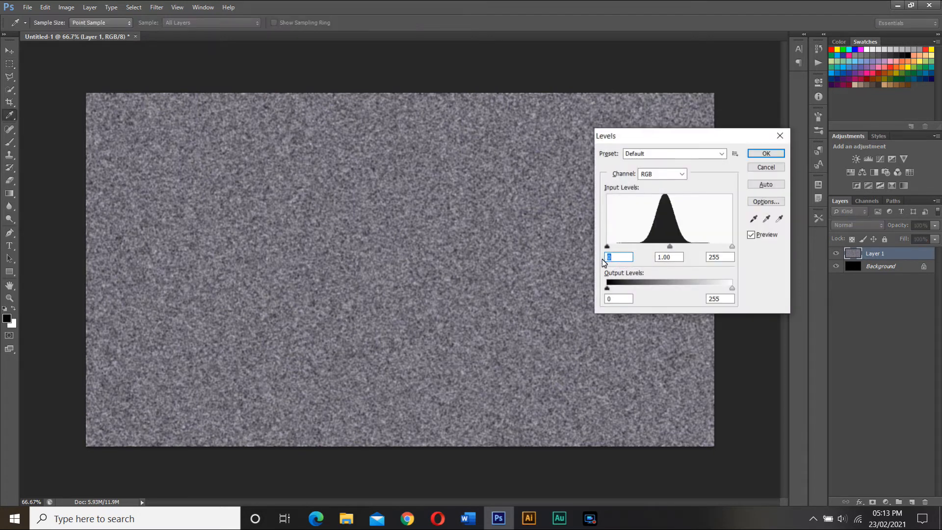
{"action": "type", "text": "170"}
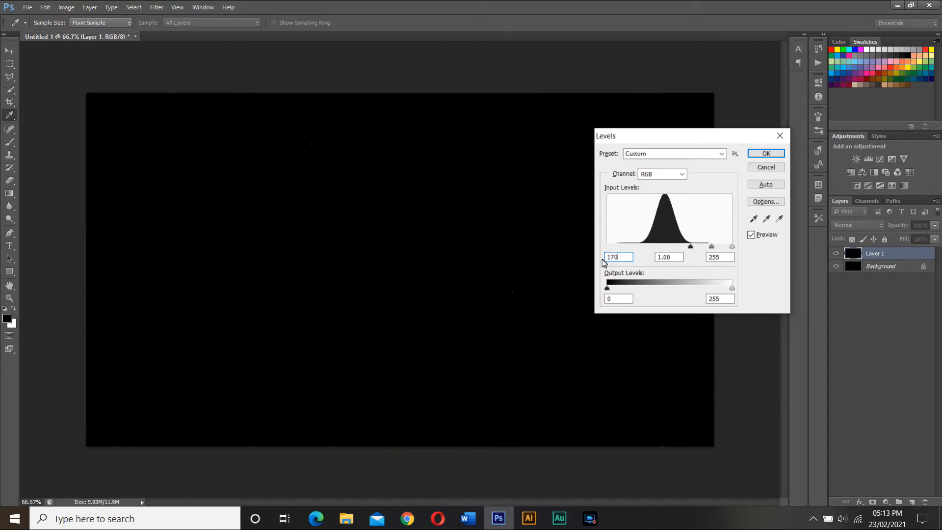
{"action": "key", "text": "Tab"}
{"action": "key", "text": "Tab"}
{"action": "type", "text": "172"}
{"action": "left_click", "coordinate": [777, 158]}
{"action": "left_click", "coordinate": [777, 158]}
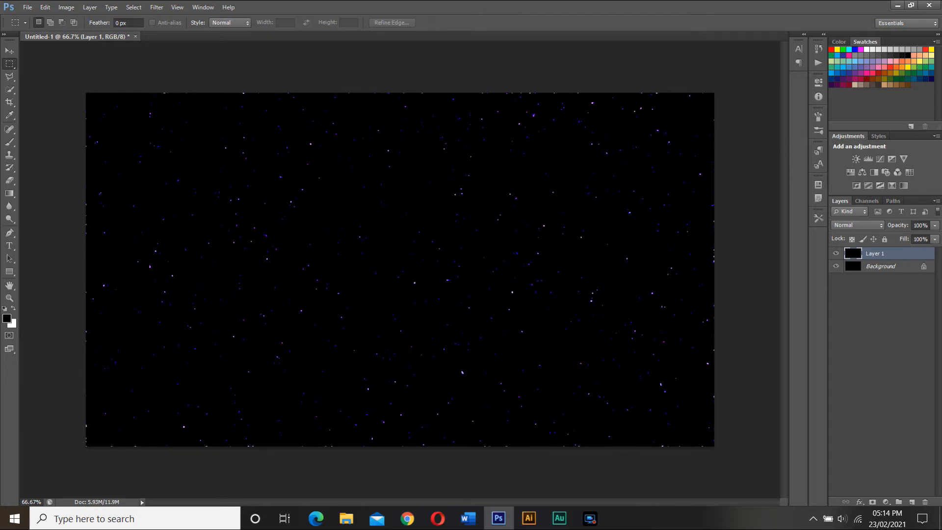
Place the image 0000001 baby into the document above Layer 1.
{"action": "left_click", "coordinate": [28, 7]}
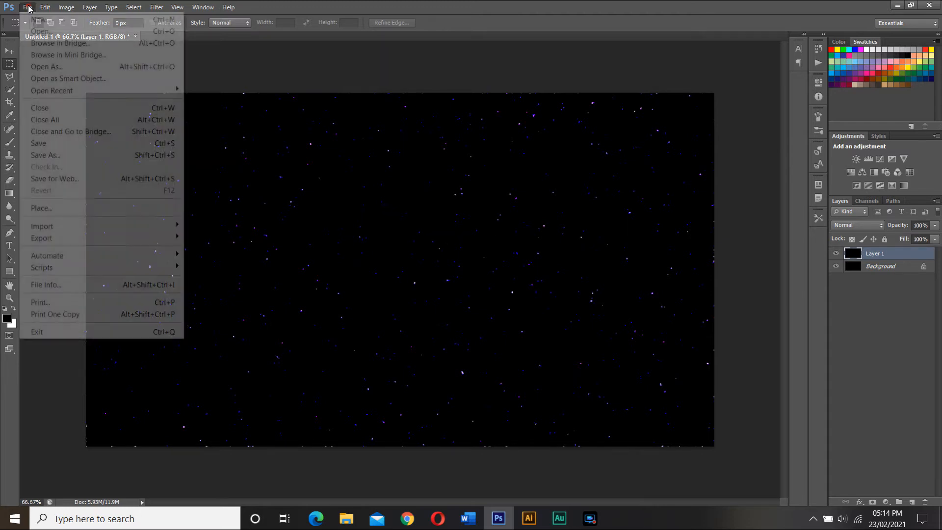
{"action": "left_click", "coordinate": [57, 207]}
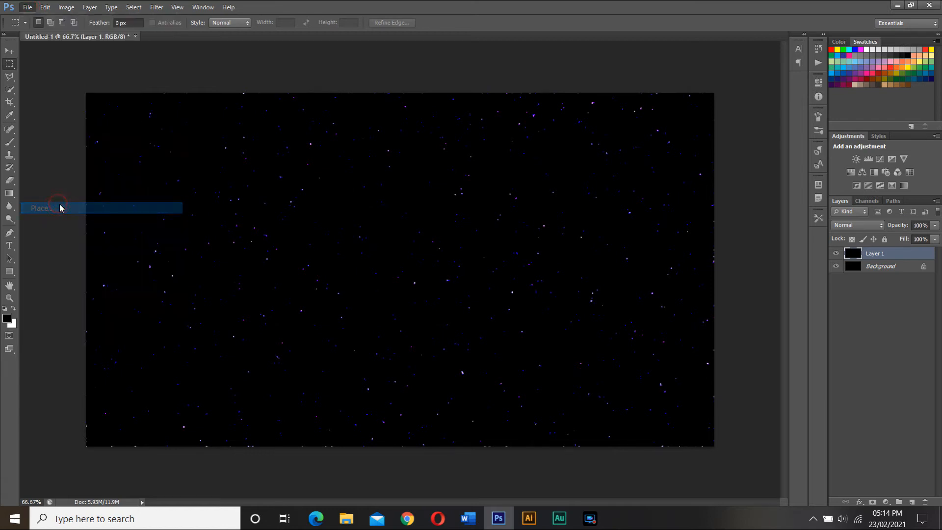
{"action": "left_click", "coordinate": [435, 180]}
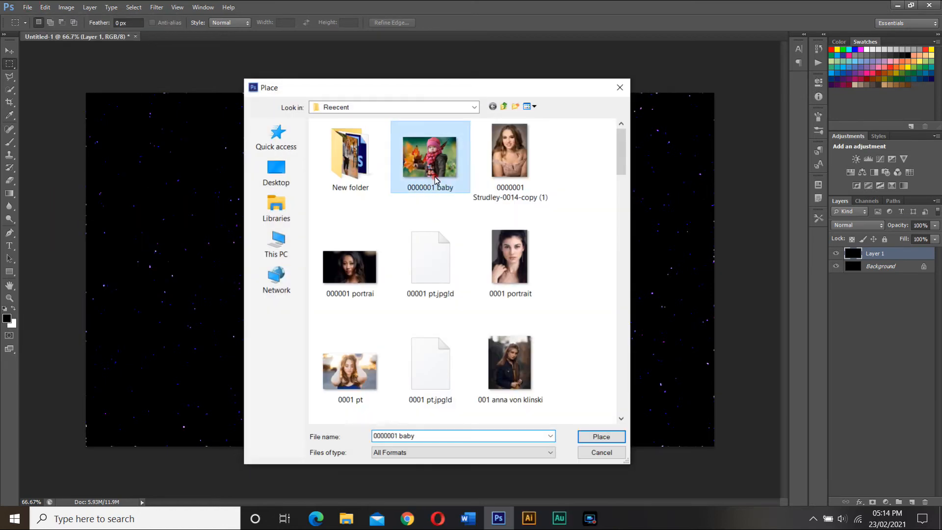
{"action": "left_click", "coordinate": [596, 436]}
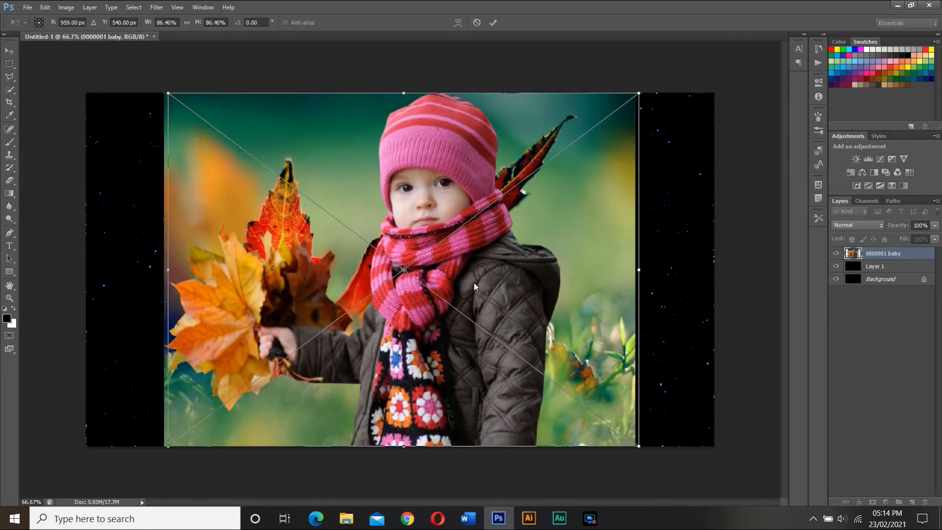
Narrow the placed baby image and position it over the right half of the canvas, flush with the right edge.
{"action": "left_click_drag", "start_coordinate": [474, 286], "coordinate": [537, 286]}
{"action": "left_click_drag", "start_coordinate": [227, 268], "coordinate": [408, 263]}
{"action": "mouse_move", "coordinate": [505, 260]}
{"action": "left_mouse_down"}
{"action": "mouse_move", "coordinate": [520, 260]}
{"action": "mouse_move", "coordinate": [512, 260]}
{"action": "left_mouse_up"}
{"action": "left_click", "coordinate": [493, 23]}
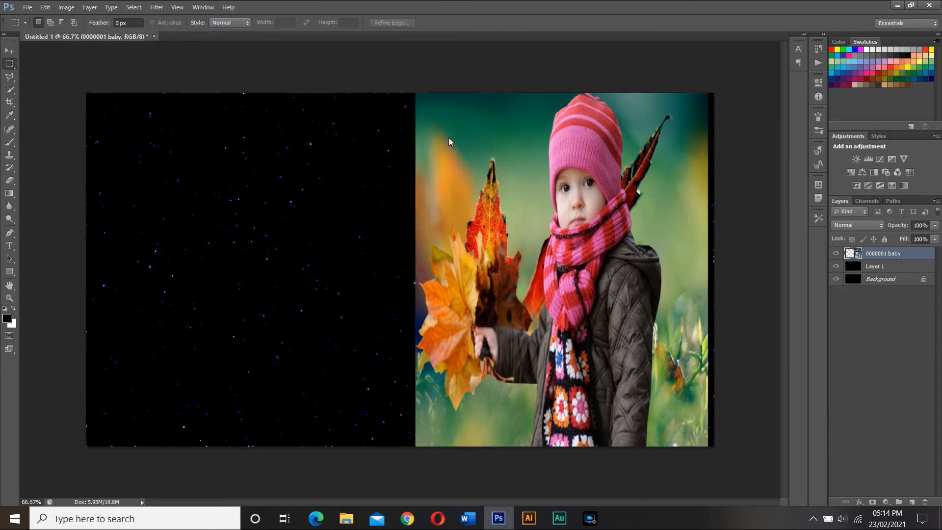
{"action": "left_click", "coordinate": [9, 50]}
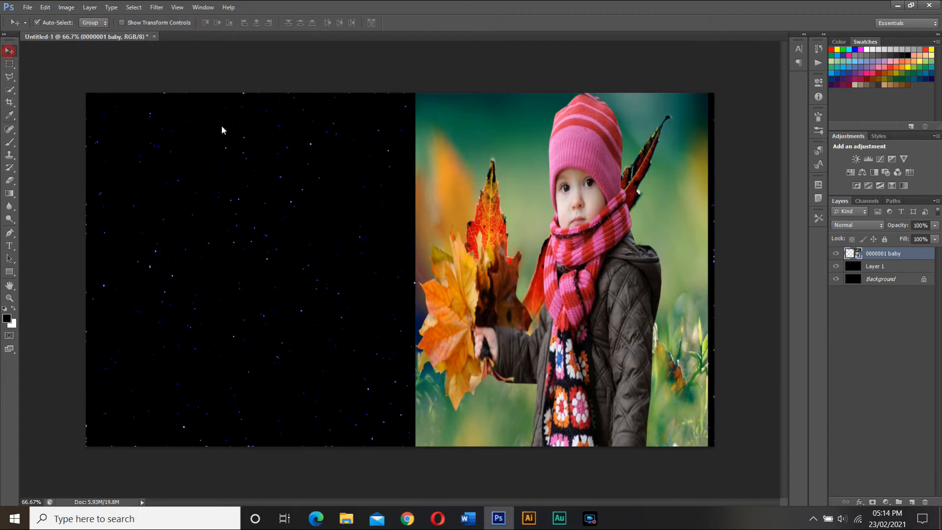
{"action": "left_click_drag", "start_coordinate": [532, 238], "coordinate": [537, 237]}
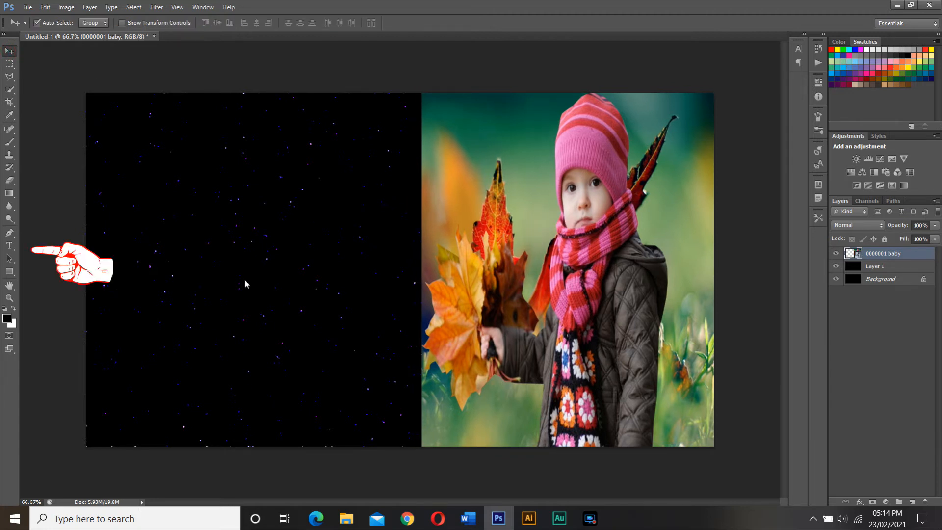
Set up the Type tool with the Adinda Melia font at 50 pt and a white (ffffff) text color.
{"action": "left_click", "coordinate": [9, 245]}
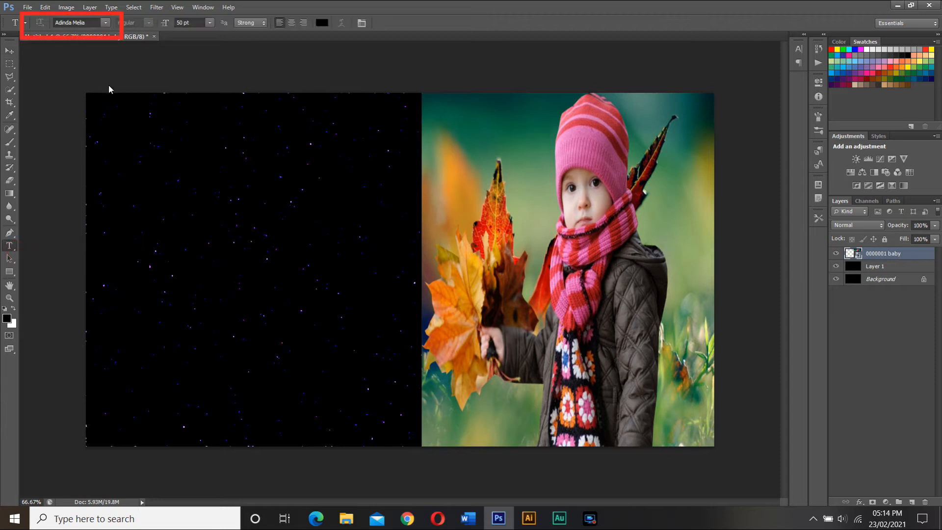
{"action": "left_click", "coordinate": [92, 23]}
{"action": "left_click", "coordinate": [184, 23]}
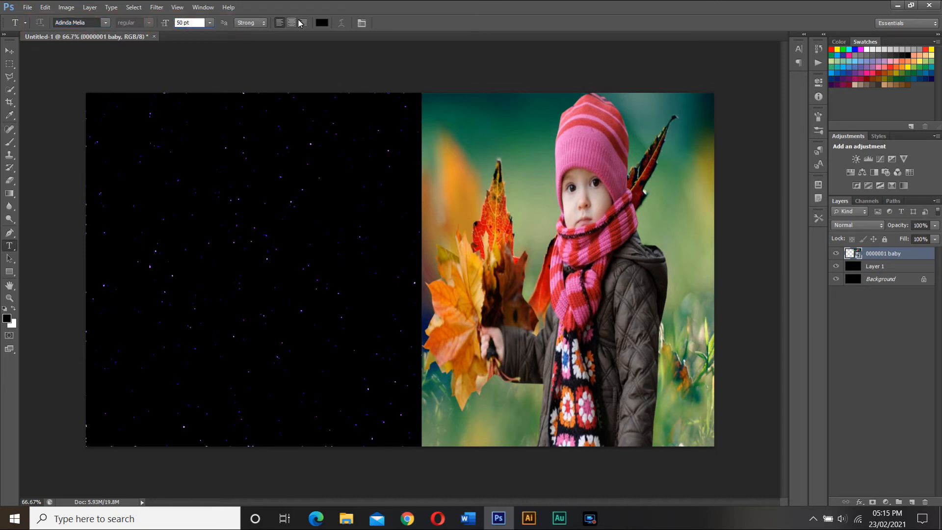
{"action": "left_click", "coordinate": [321, 23]}
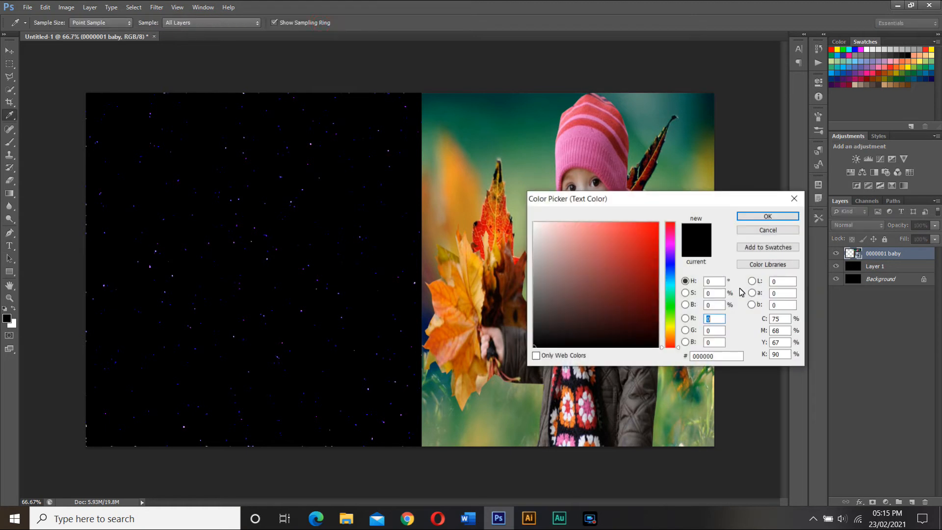
{"action": "left_click_drag", "start_coordinate": [549, 234], "coordinate": [531, 225]}
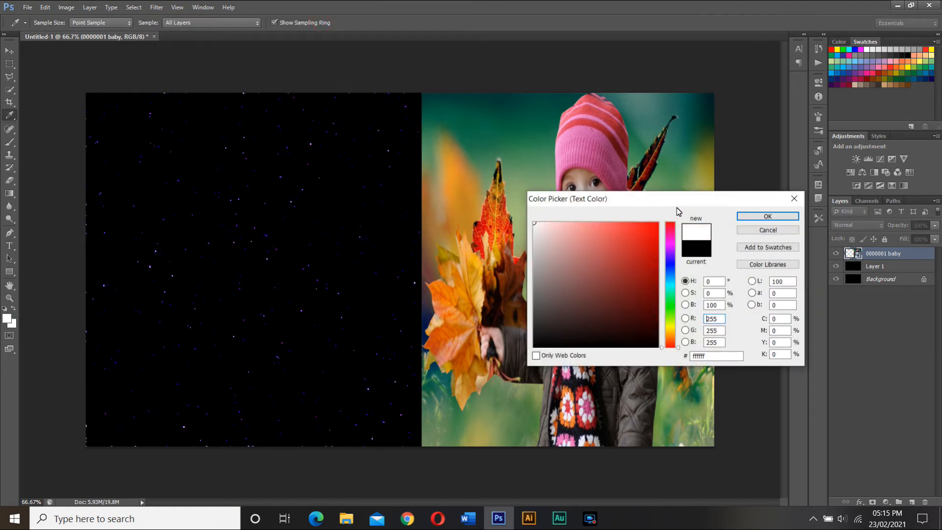
{"action": "left_click", "coordinate": [758, 219]}
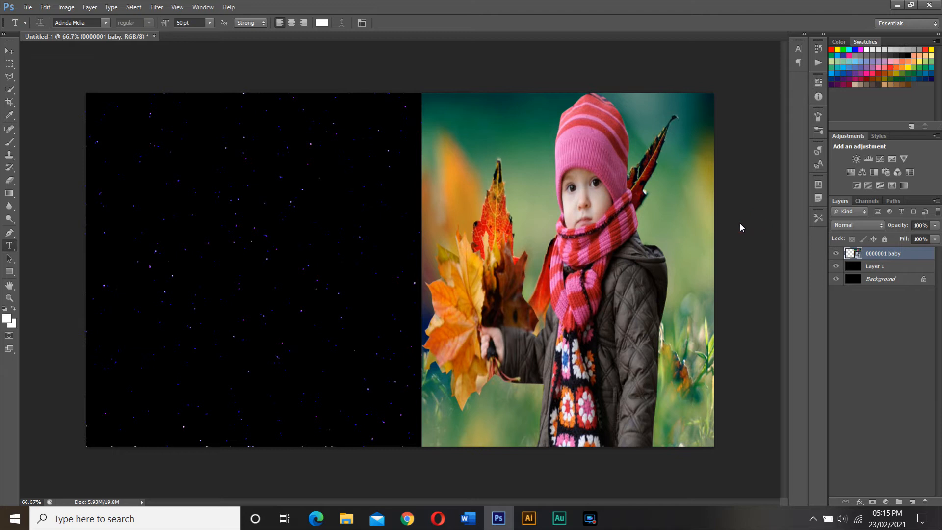
Add the text "Happy birthday" on the starry area beside the baby image.
{"action": "left_click", "coordinate": [102, 225]}
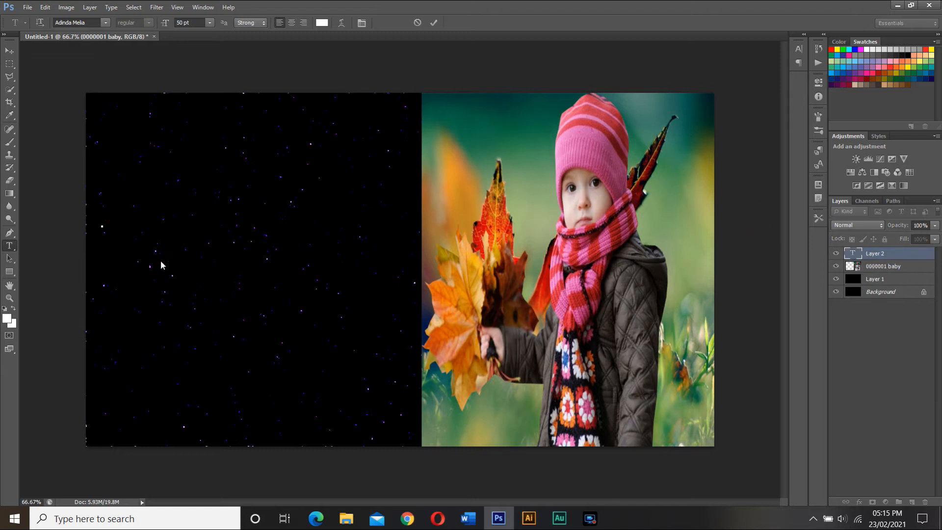
{"action": "type", "text": "Happy"}
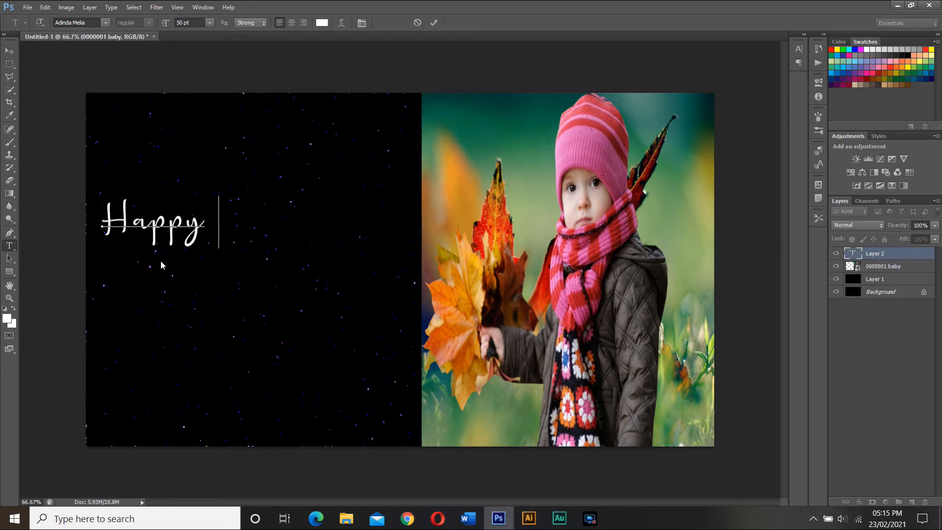
{"action": "type", "text": " birthday"}
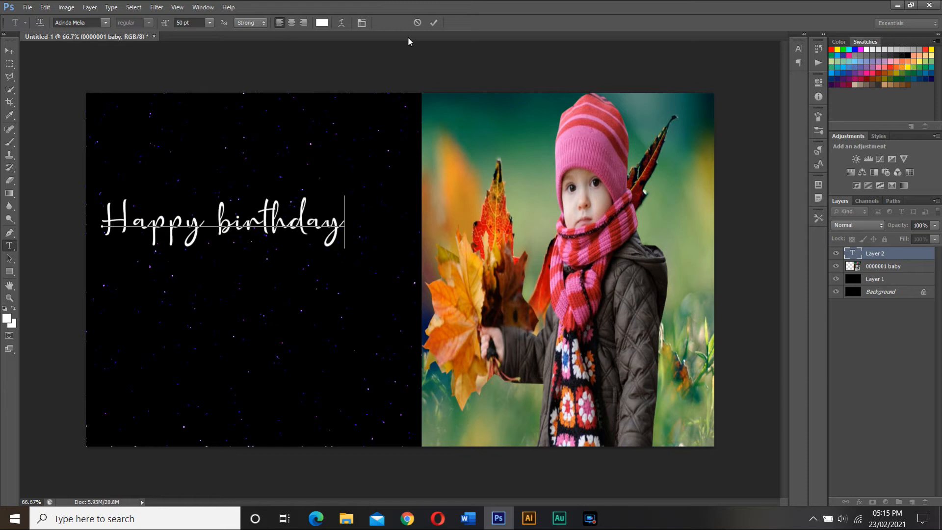
{"action": "left_click", "coordinate": [434, 22]}
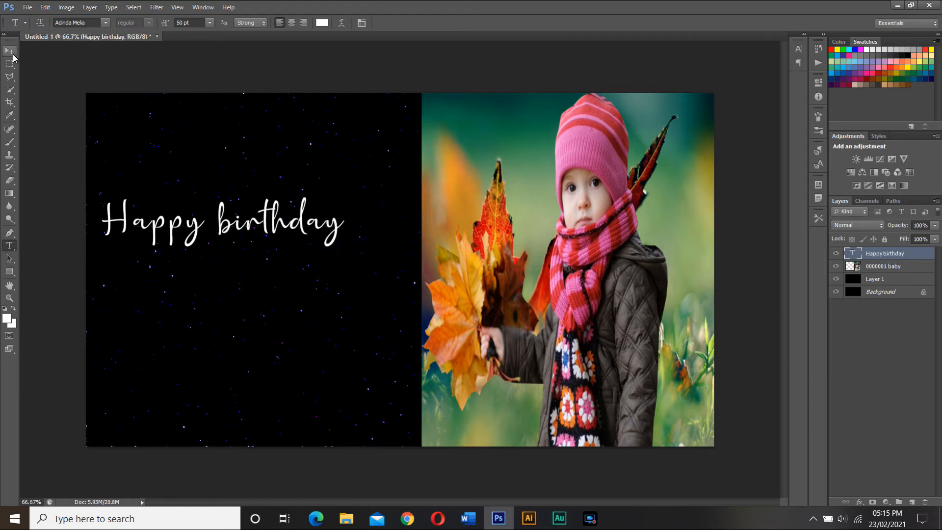
Enlarge the "Happy birthday" text to about 116% and center it in the starry area.
{"action": "left_click", "coordinate": [12, 53]}
{"action": "left_click_drag", "start_coordinate": [220, 227], "coordinate": [248, 244]}
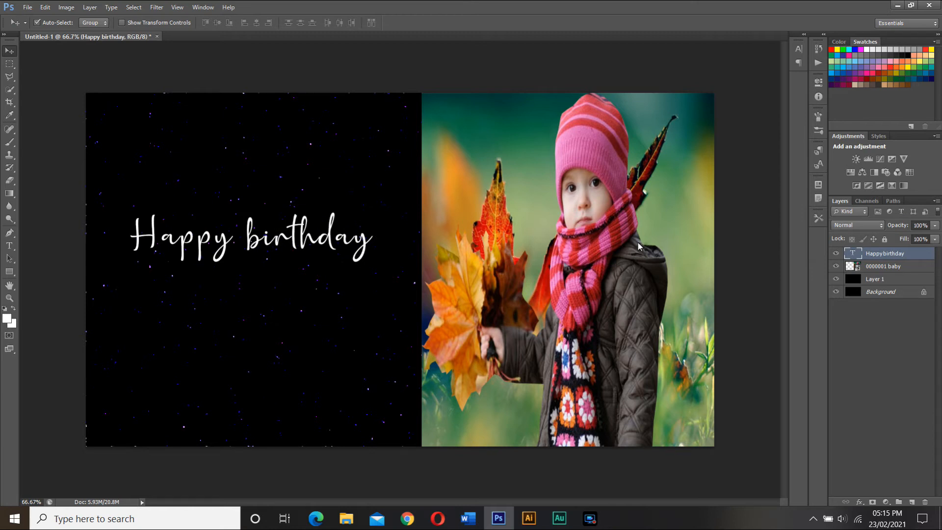
{"action": "key", "text": "ctrl+t"}
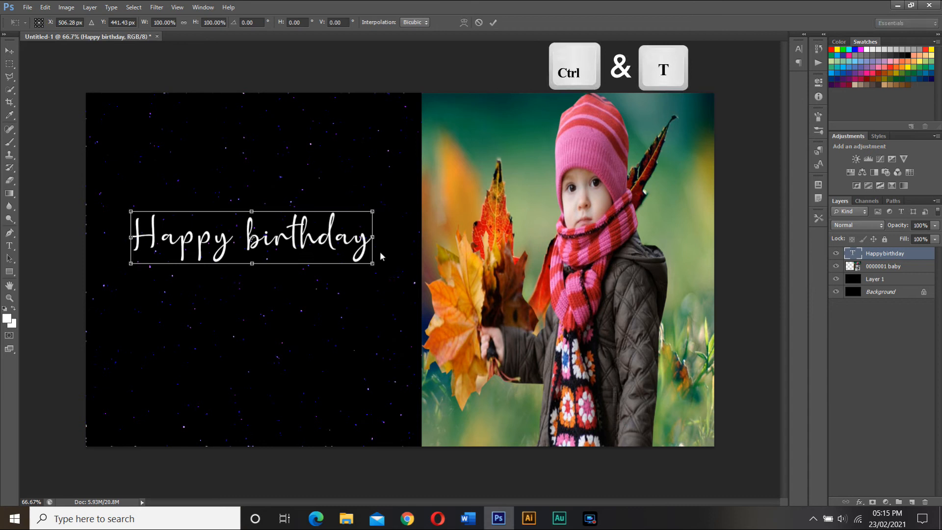
{"action": "left_click_drag", "start_coordinate": [371, 266], "coordinate": [392, 268]}
{"action": "left_click_drag", "start_coordinate": [310, 245], "coordinate": [321, 261]}
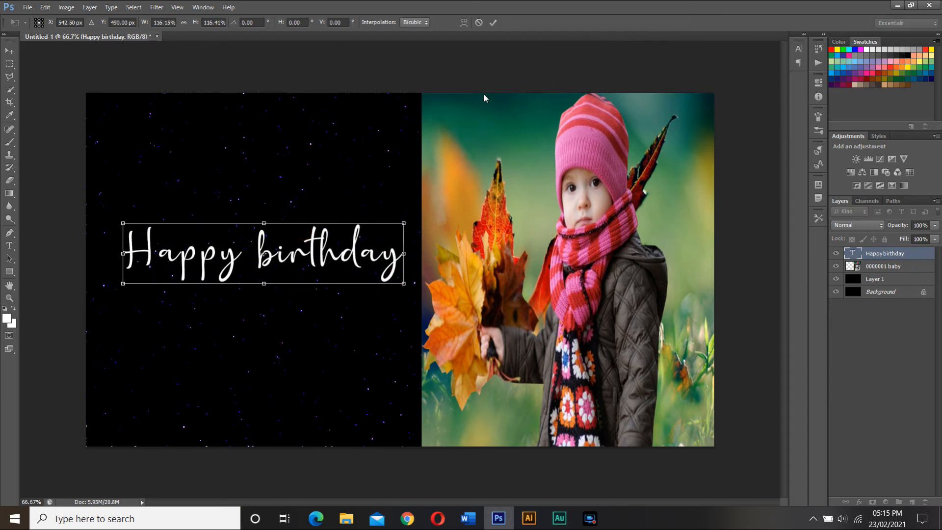
{"action": "left_click", "coordinate": [493, 23]}
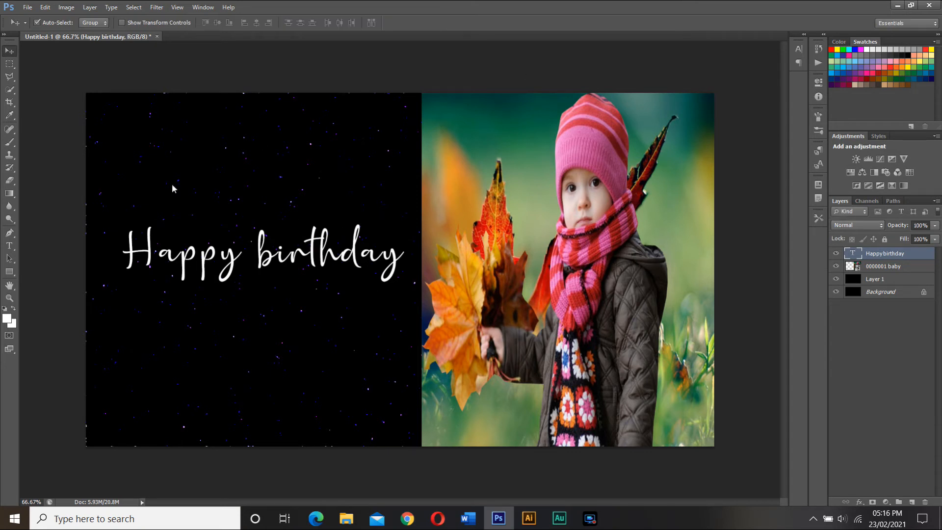
Draw an ellipse about 65 × 92 px below the word "birthday" and set its fill to bright red.
{"action": "left_click", "coordinate": [9, 271]}
{"action": "left_click", "coordinate": [54, 291]}
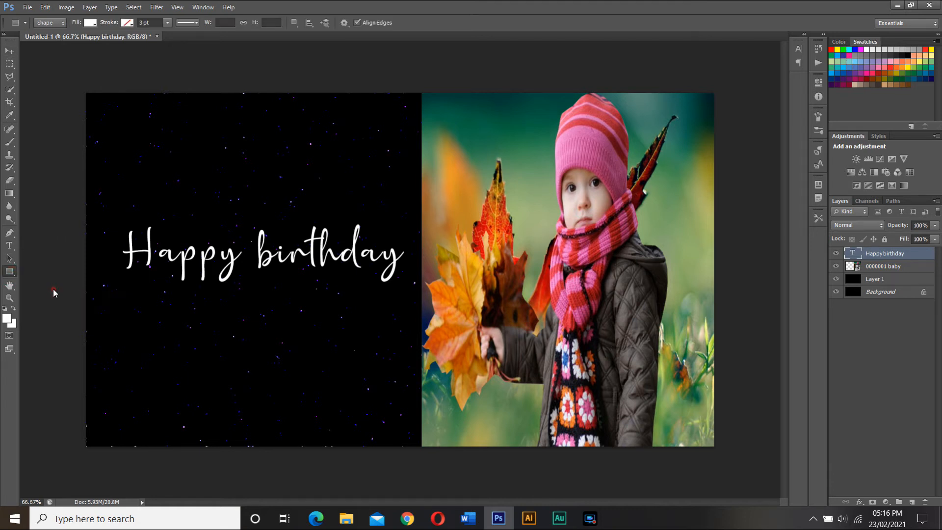
{"action": "left_click_drag", "start_coordinate": [278, 322], "coordinate": [298, 351]}
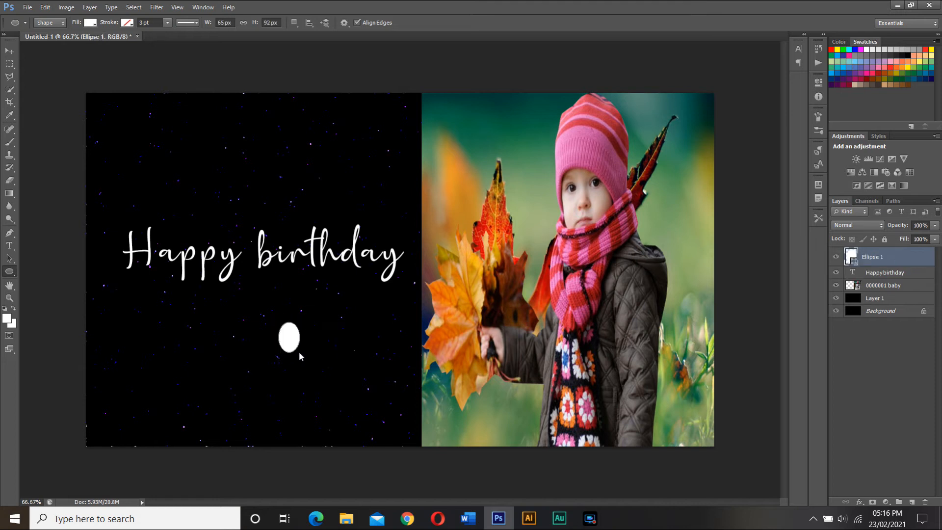
{"action": "left_click", "coordinate": [89, 25]}
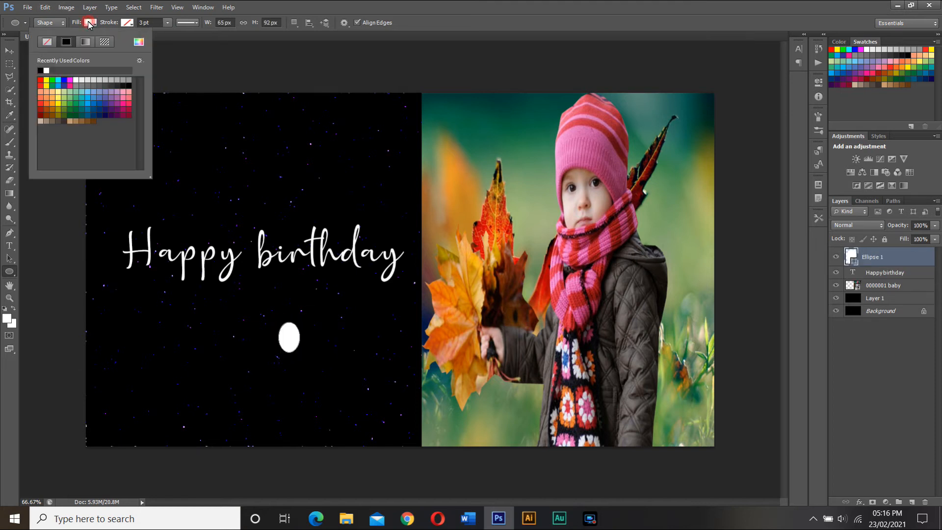
{"action": "left_click", "coordinate": [139, 43]}
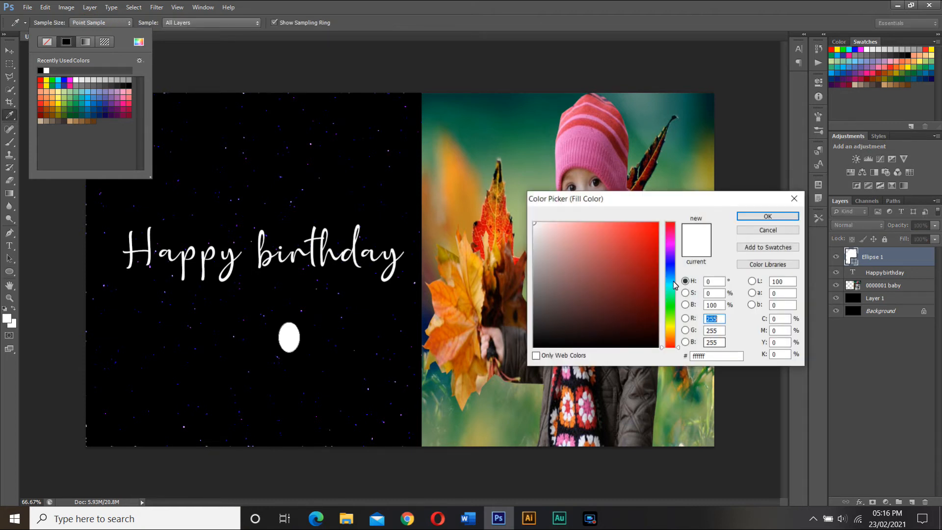
{"action": "left_click", "coordinate": [658, 224]}
{"action": "left_click", "coordinate": [791, 222]}
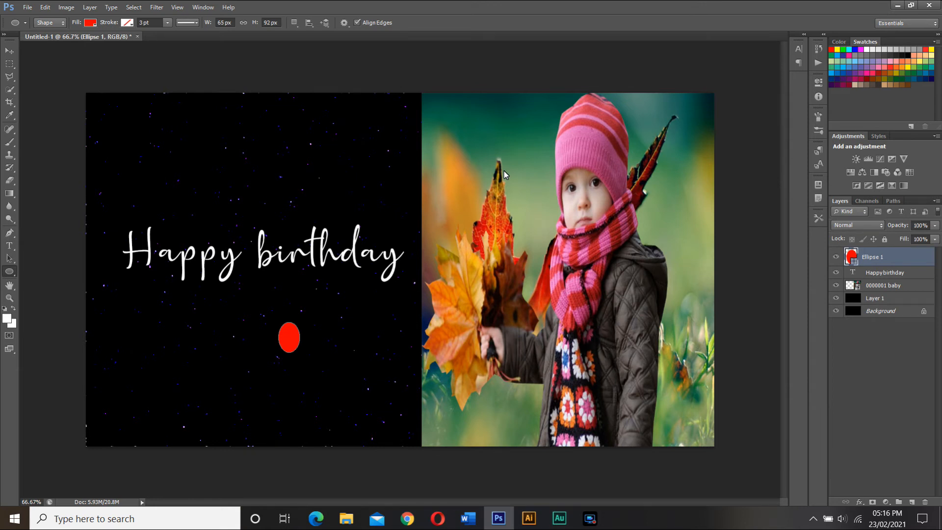
Create a new layer above the red ellipse and make an elliptical selection over the ellipse's upper part.
{"action": "left_click", "coordinate": [912, 502]}
{"action": "key", "text": "g"}
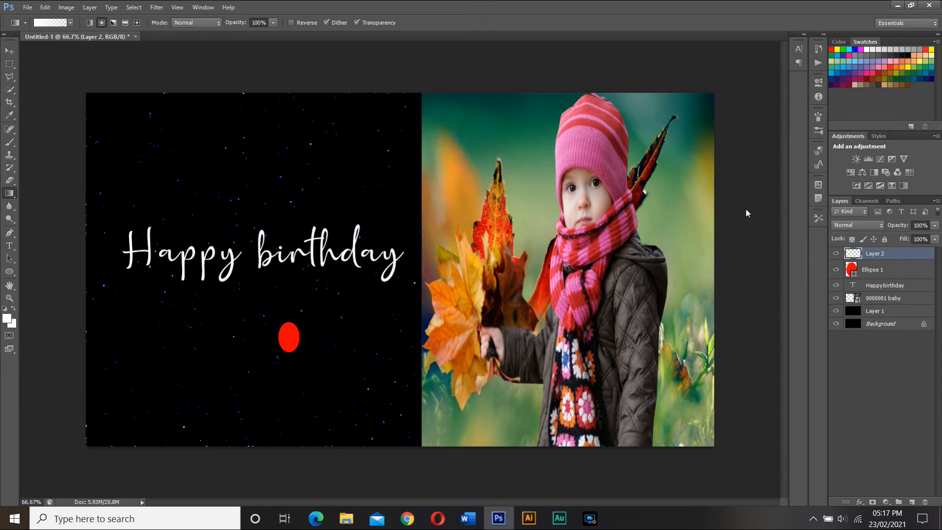
{"action": "left_click", "coordinate": [10, 64]}
{"action": "right_click", "coordinate": [9, 64]}
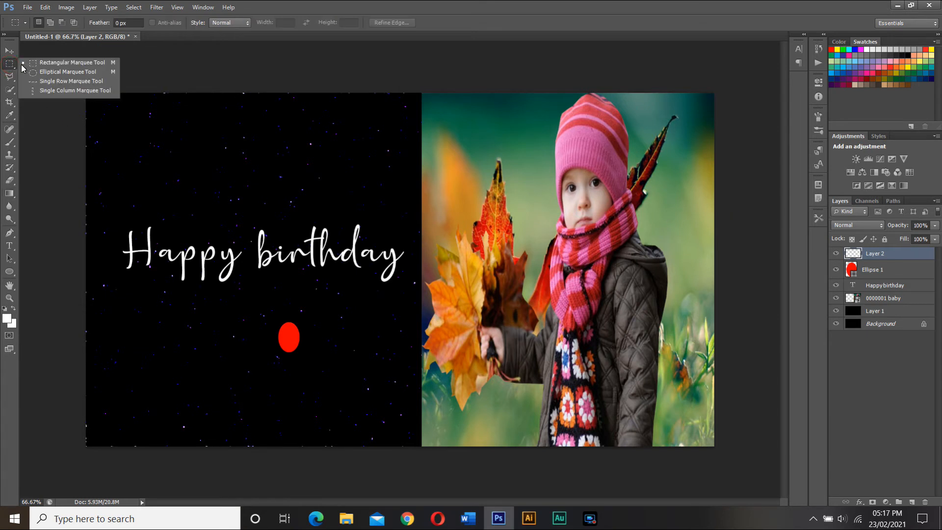
{"action": "left_click", "coordinate": [62, 73]}
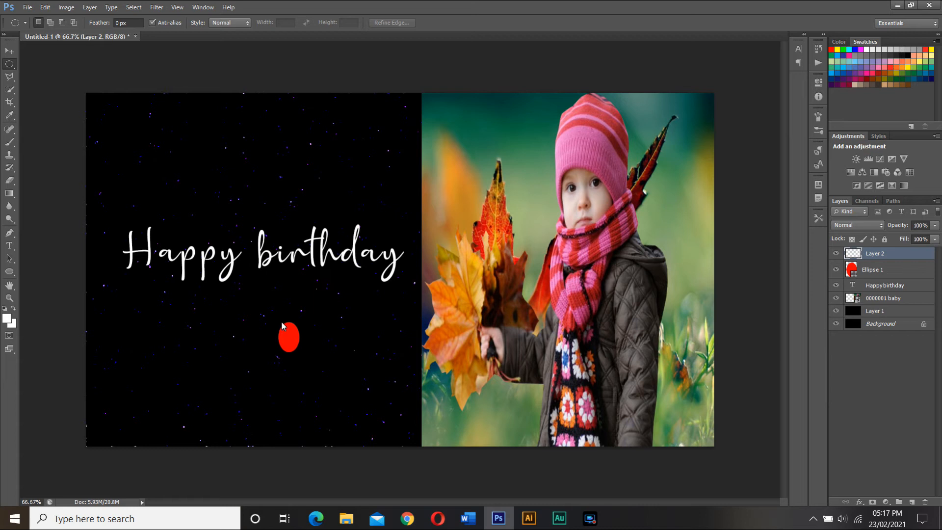
{"action": "left_click_drag", "start_coordinate": [282, 324], "coordinate": [299, 345]}
Fill the elliptical selection on Layer 2 with a white Foreground to Transparent gradient as a balloon highlight.
{"action": "left_click", "coordinate": [9, 194]}
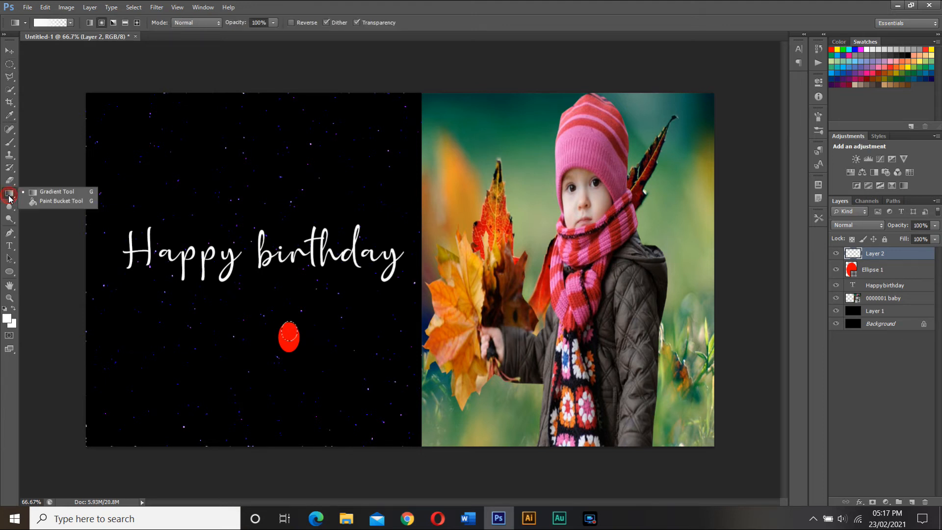
{"action": "left_click", "coordinate": [60, 195]}
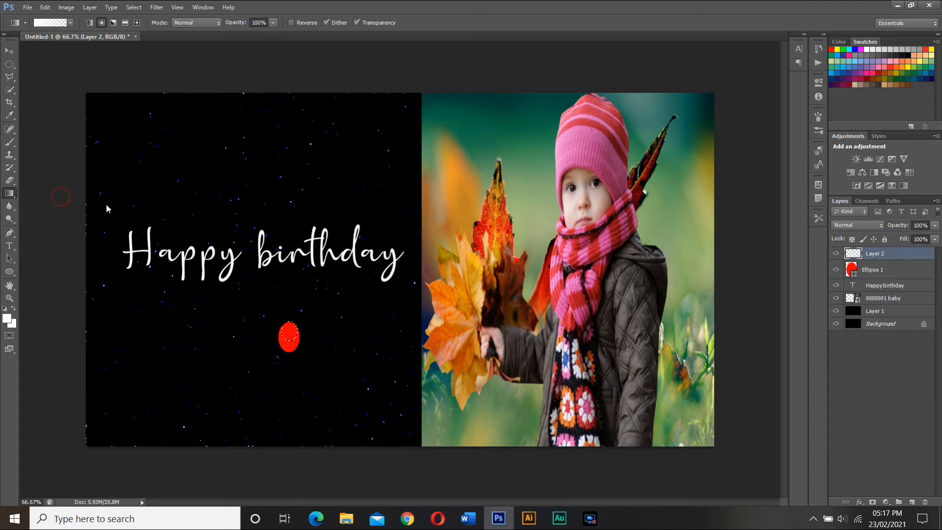
{"action": "left_click", "coordinate": [49, 22]}
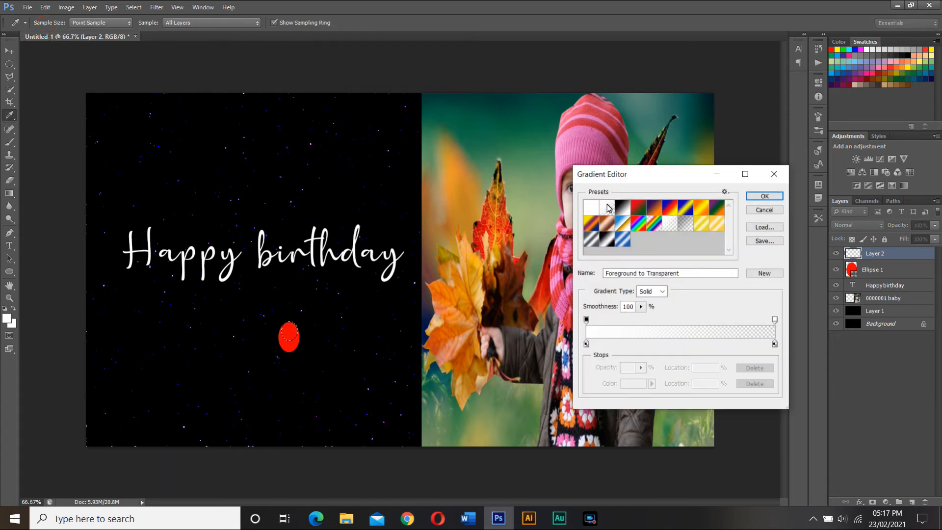
{"action": "left_click", "coordinate": [765, 196]}
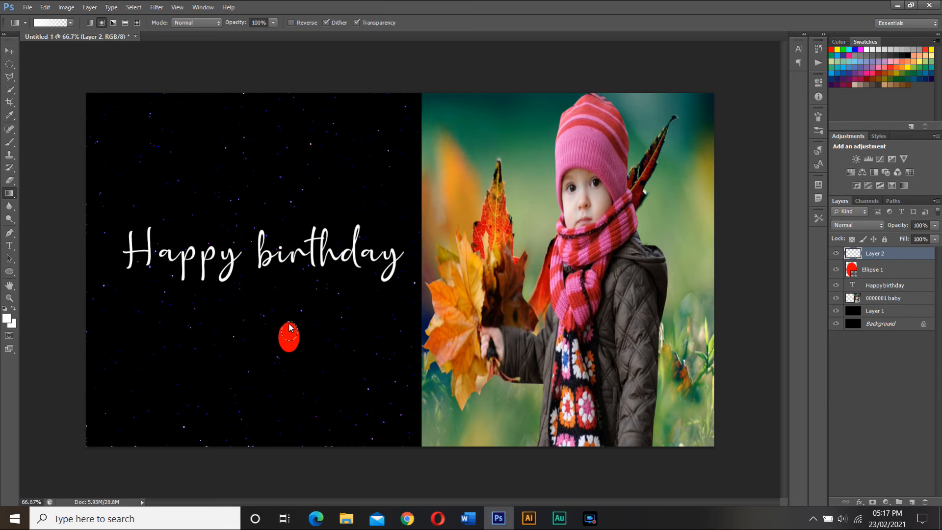
{"action": "key", "text": "shift"}
{"action": "left_click_drag", "start_coordinate": [291, 335], "coordinate": [291, 344]}
{"action": "left_click_drag", "start_coordinate": [290, 341], "coordinate": [290, 340]}
Clip Layer 2 to the red ellipse layer with a clipping mask and clear the elliptical selection.
{"action": "key", "text": "ctrl+alt"}
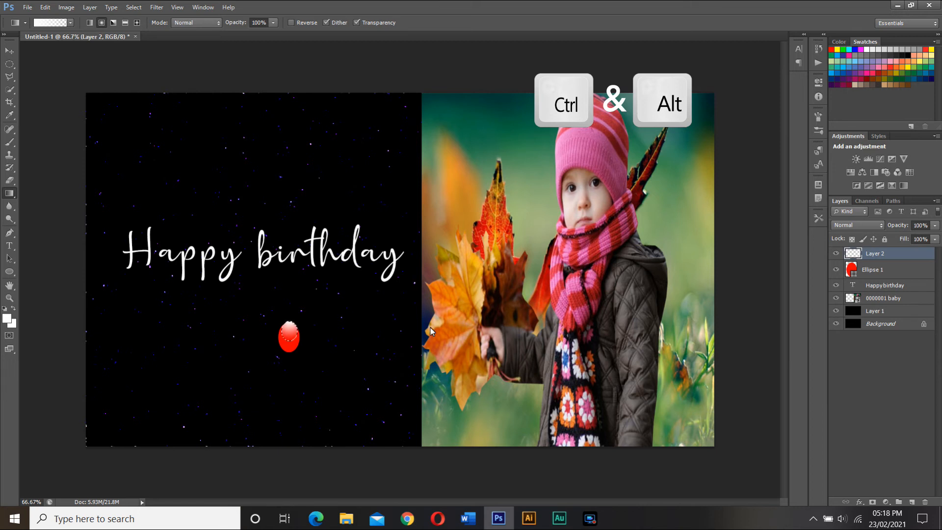
{"action": "left_click", "coordinate": [853, 274], "text": "ctrl+alt"}
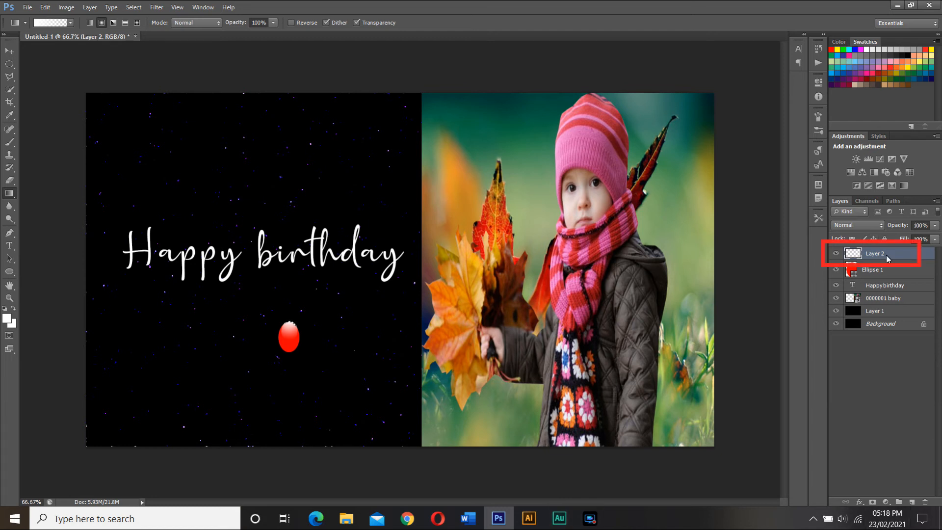
{"action": "left_click", "coordinate": [90, 7]}
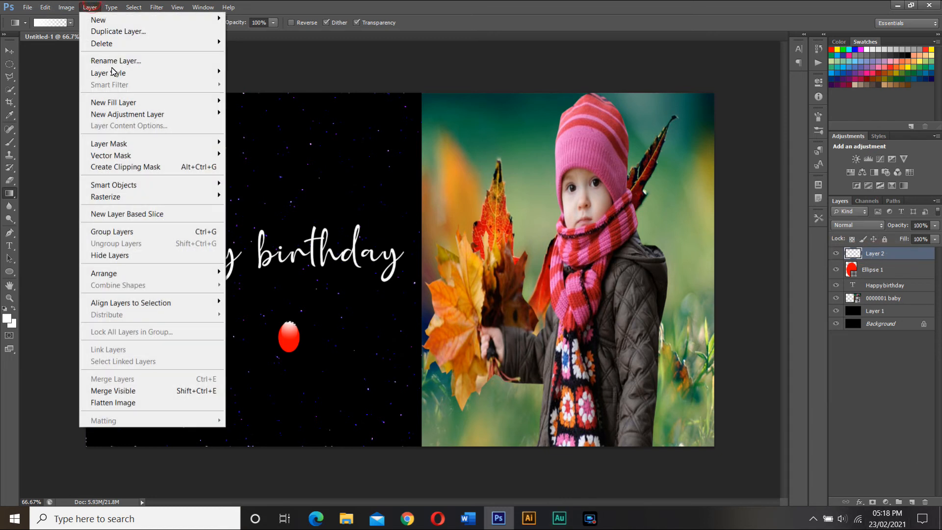
{"action": "left_click", "coordinate": [147, 167]}
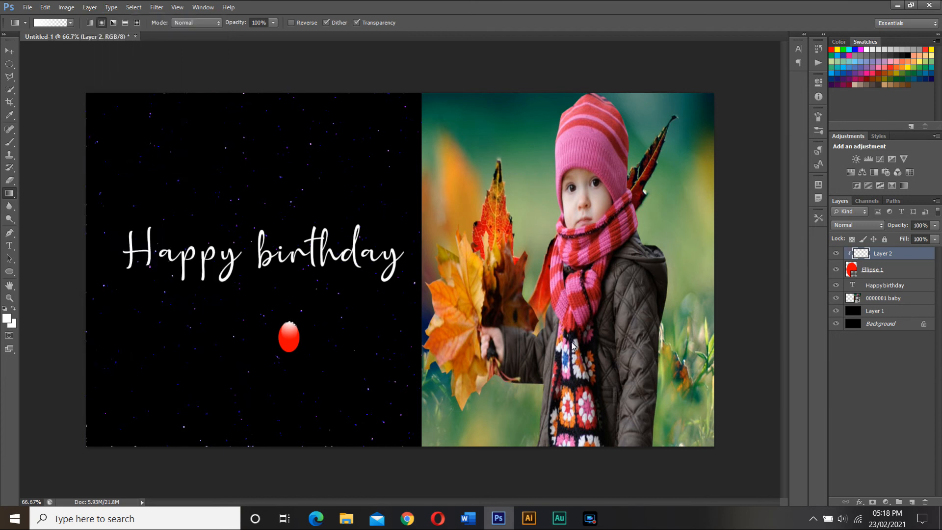
{"action": "key", "text": "ctrl+d"}
Merge Layer 2 with the Ellipse 1 layer and rename the merged layer "Baloon".
{"action": "key", "text": "shift"}
{"action": "left_click", "coordinate": [874, 270], "text": "shift"}
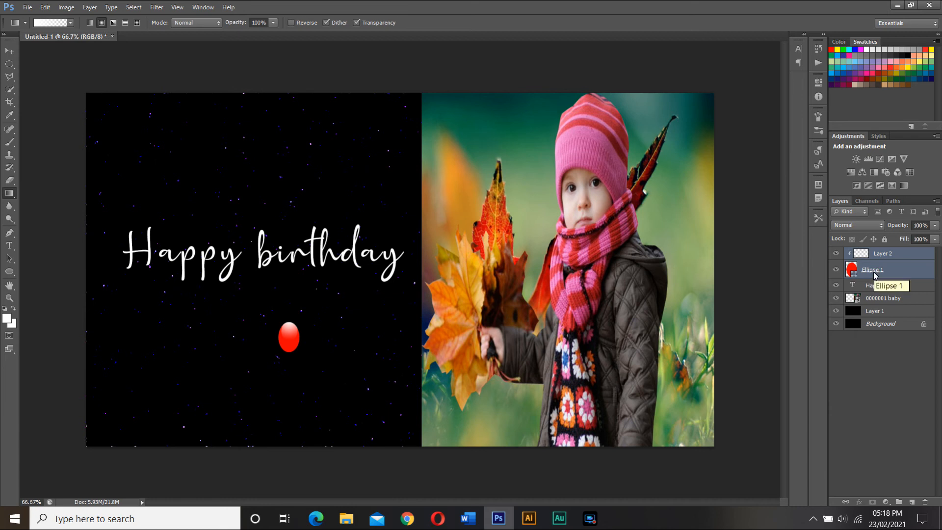
{"action": "key", "text": "ctrl+e"}
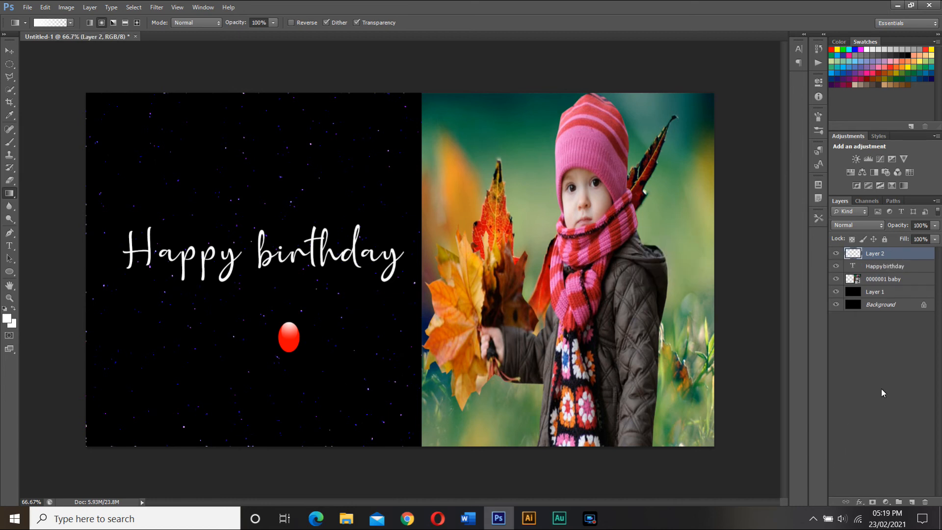
{"action": "double_click", "coordinate": [875, 253]}
{"action": "type", "text": "Baloon"}
{"action": "key", "text": "Return"}
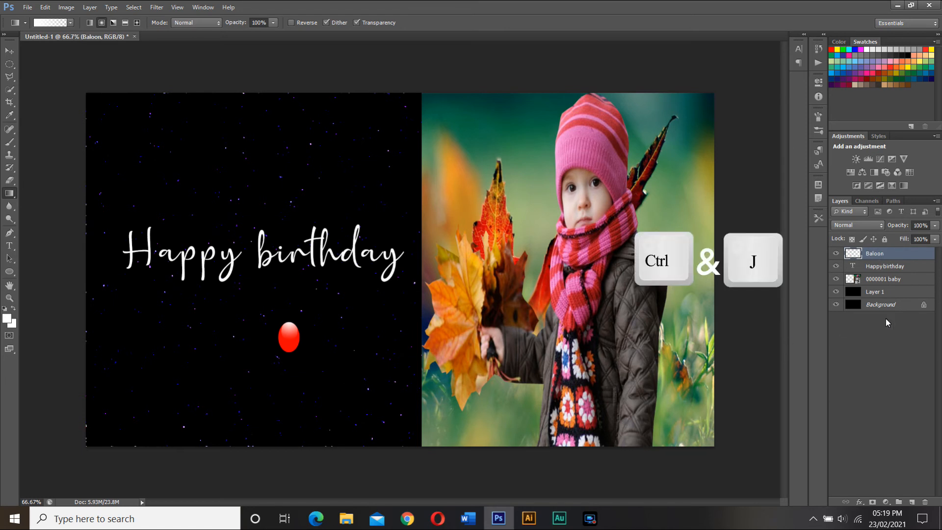
Duplicate the Baloon layer, tilt the copy slightly clockwise and place it just right of the original balloon.
{"action": "key", "text": "ctrl+j"}
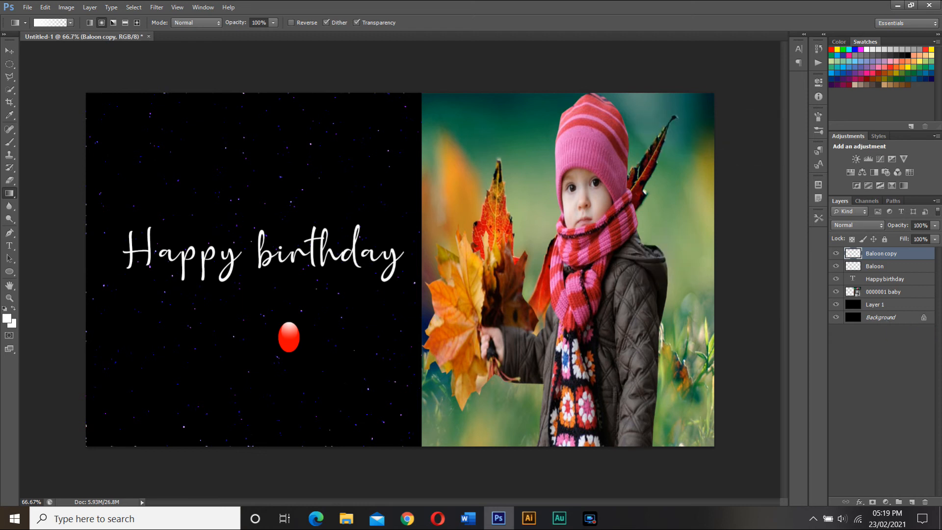
{"action": "key", "text": "ctrl+t"}
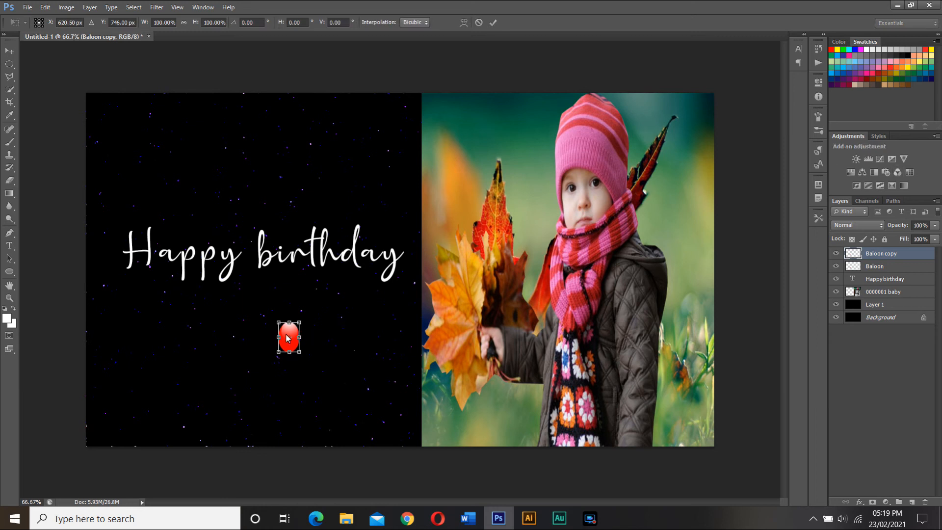
{"action": "left_click_drag", "start_coordinate": [295, 336], "coordinate": [316, 350]}
{"action": "key", "text": "Return"}
{"action": "key", "text": "g"}
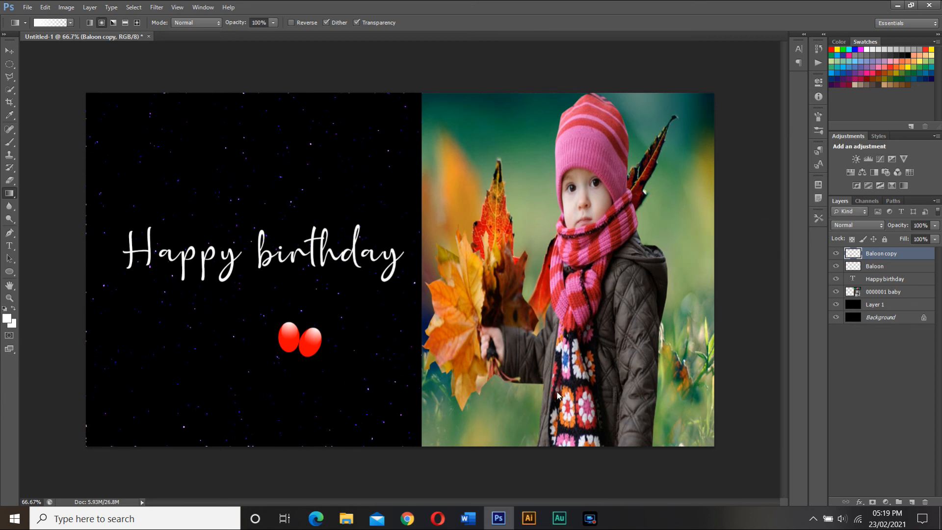
Duplicate the tilted balloon, rotate the copy about -18° and place it centered above the other two balloons.
{"action": "key", "text": "ctrl+j"}
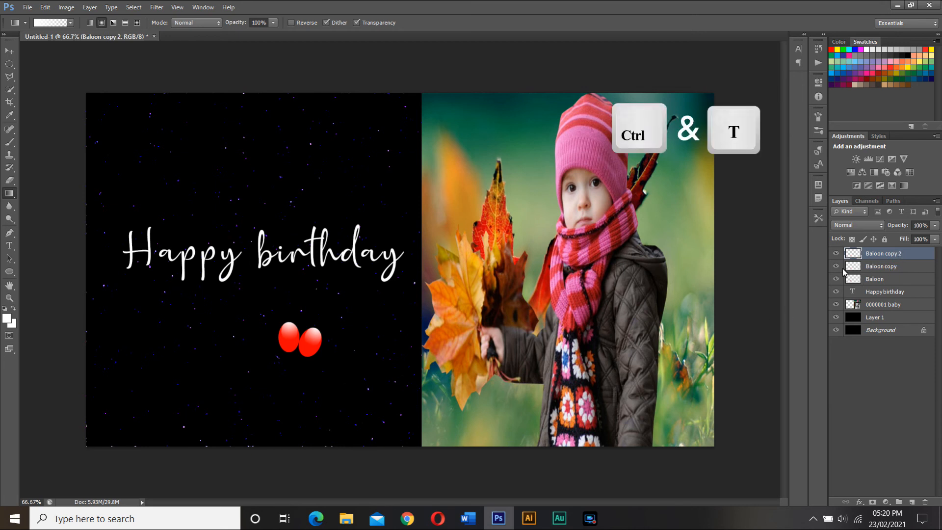
{"action": "key", "text": "ctrl+t"}
{"action": "left_click_drag", "start_coordinate": [313, 338], "coordinate": [332, 349]}
{"action": "left_click_drag", "start_coordinate": [350, 339], "coordinate": [333, 314]}
{"action": "left_click_drag", "start_coordinate": [350, 338], "coordinate": [310, 323]}
{"action": "left_click", "coordinate": [493, 22]}
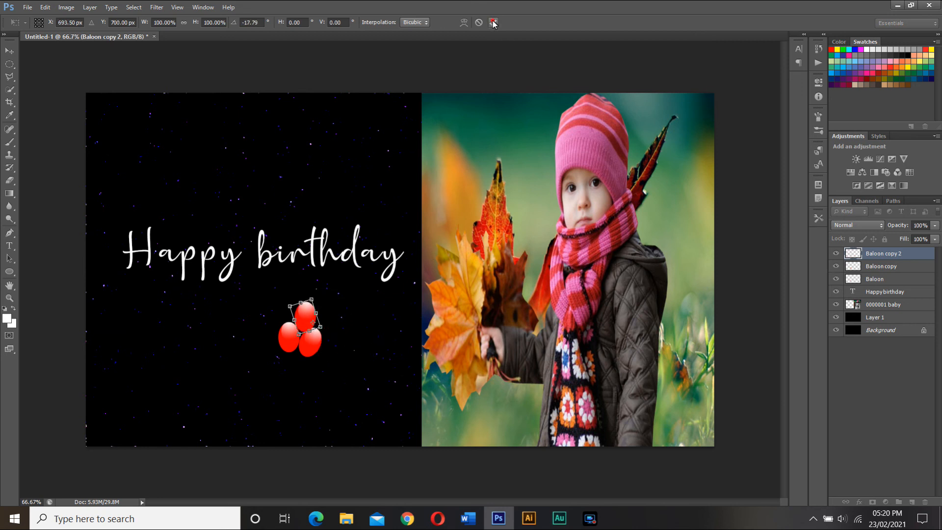
{"action": "key", "text": "g"}
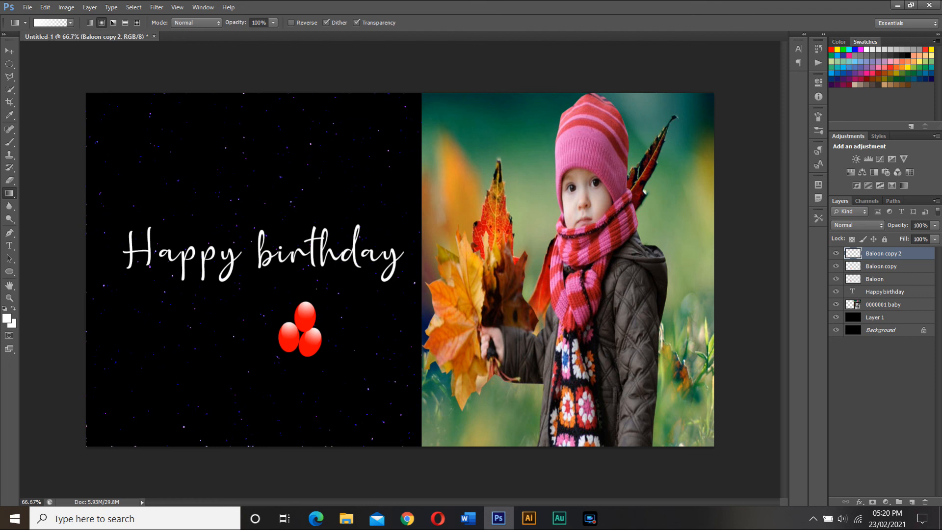
Draw three white 1 px lines on one shape layer, running from the balloons to a common point below them.
{"action": "left_click", "coordinate": [9, 271]}
{"action": "left_click_drag", "start_coordinate": [11, 273], "coordinate": [42, 288]}
{"action": "left_click", "coordinate": [51, 307]}
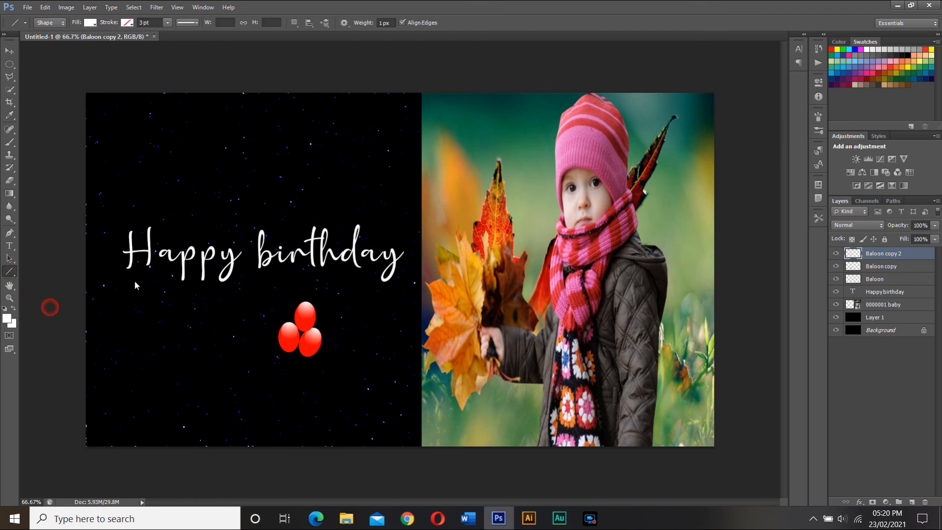
{"action": "left_click_drag", "start_coordinate": [302, 332], "coordinate": [286, 399]}
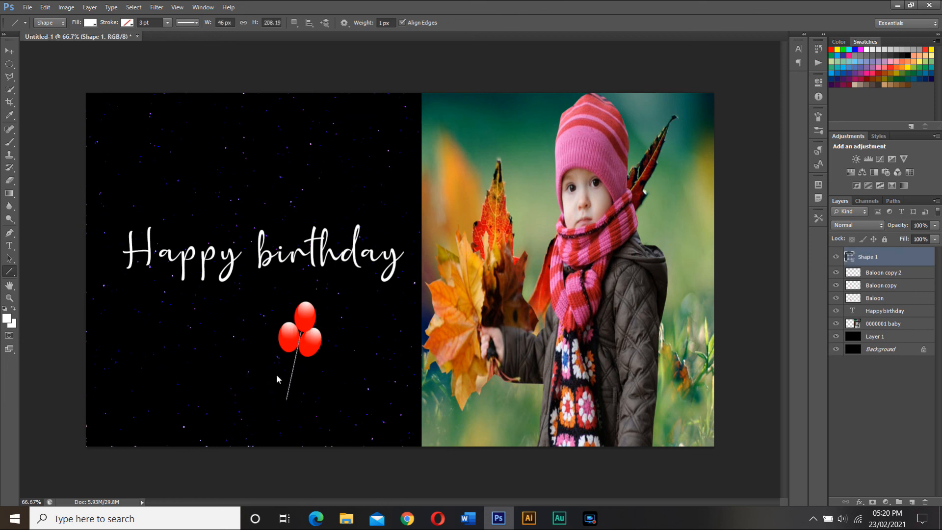
{"action": "key", "text": "alt"}
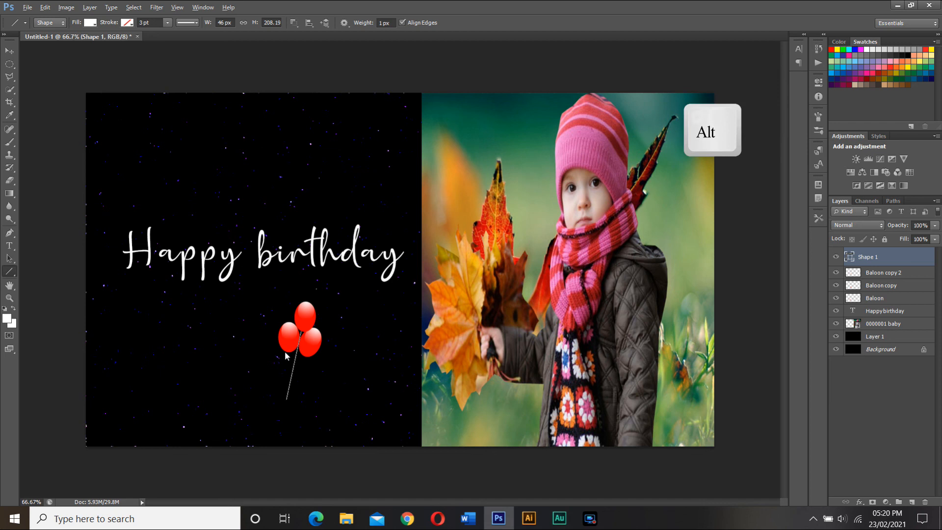
{"action": "left_click_drag", "start_coordinate": [288, 350], "coordinate": [286, 400]}
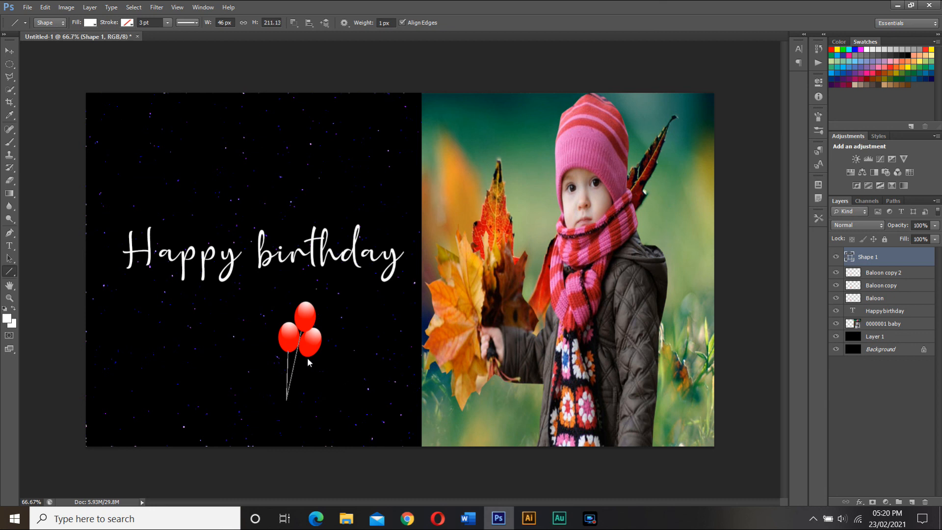
{"action": "left_click_drag", "start_coordinate": [307, 358], "coordinate": [287, 399]}
Merge the Shape 1 string layer with the three balloon layers into a single layer.
{"action": "key", "text": "shift"}
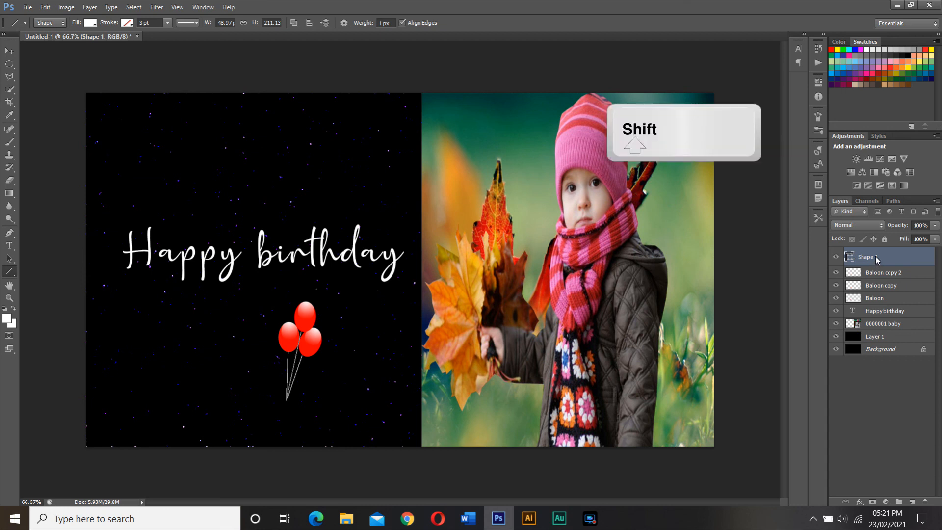
{"action": "left_click", "coordinate": [876, 256], "text": "shift"}
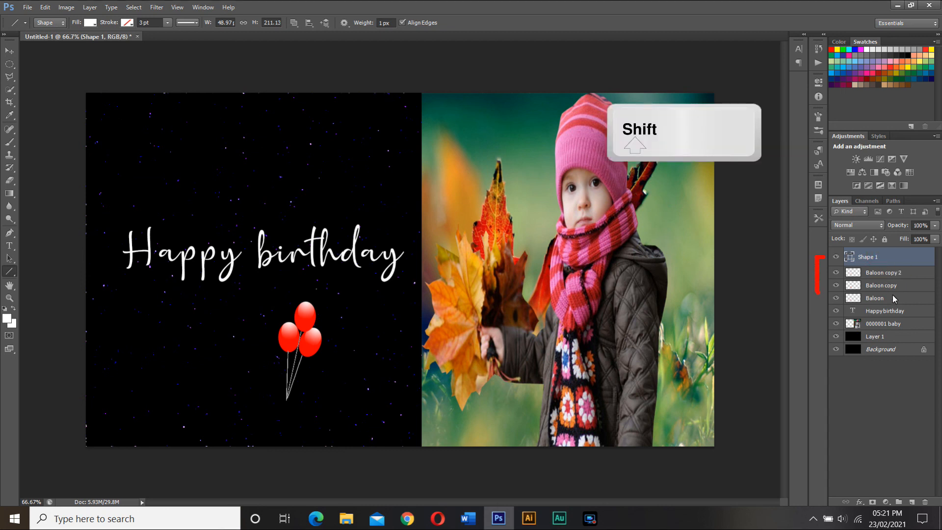
{"action": "left_click", "coordinate": [887, 276], "text": "shift"}
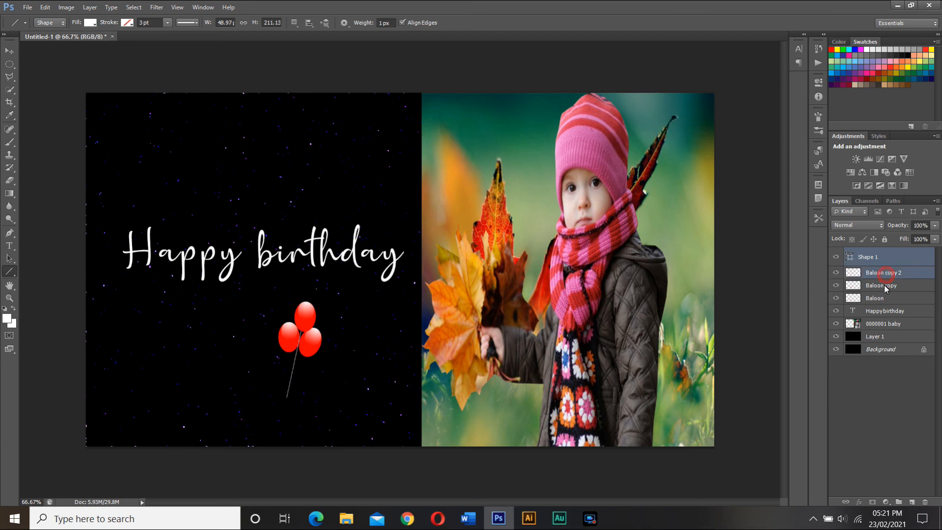
{"action": "left_click", "coordinate": [885, 286], "text": "shift"}
{"action": "left_click", "coordinate": [879, 301], "text": "shift"}
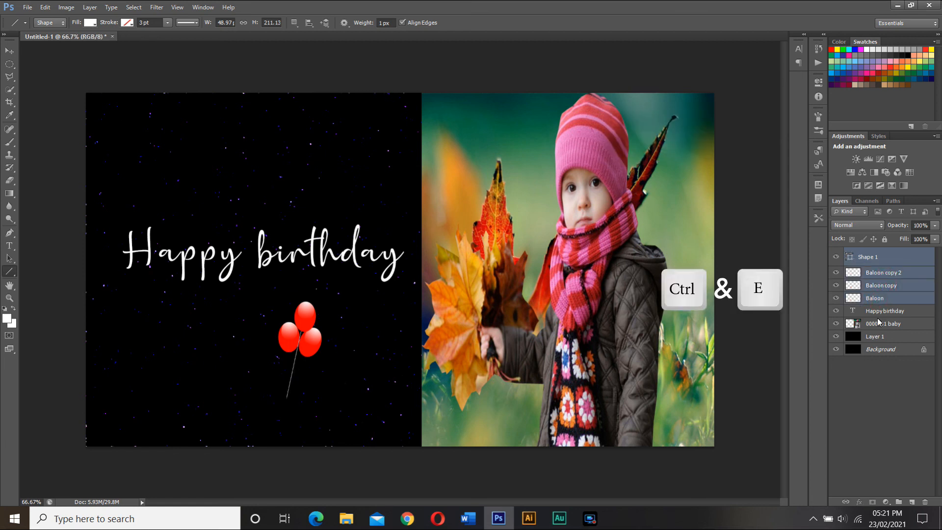
{"action": "key", "text": "ctrl+e"}
Move the balloon bunch into the lower-right corner of the baby photo and rotate it about -32°.
{"action": "left_click", "coordinate": [9, 51]}
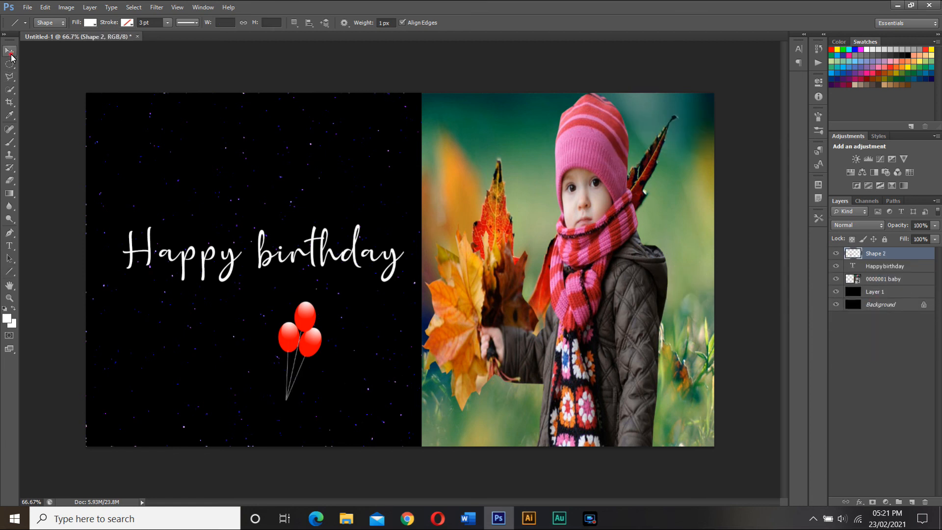
{"action": "left_click_drag", "start_coordinate": [302, 351], "coordinate": [658, 369]}
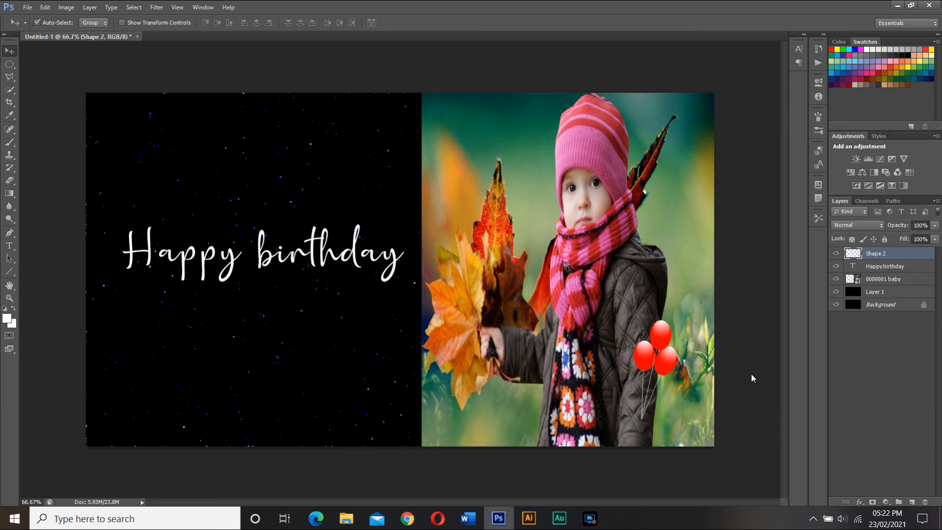
{"action": "key", "text": "ctrl+t"}
{"action": "left_click_drag", "start_coordinate": [690, 316], "coordinate": [658, 299]}
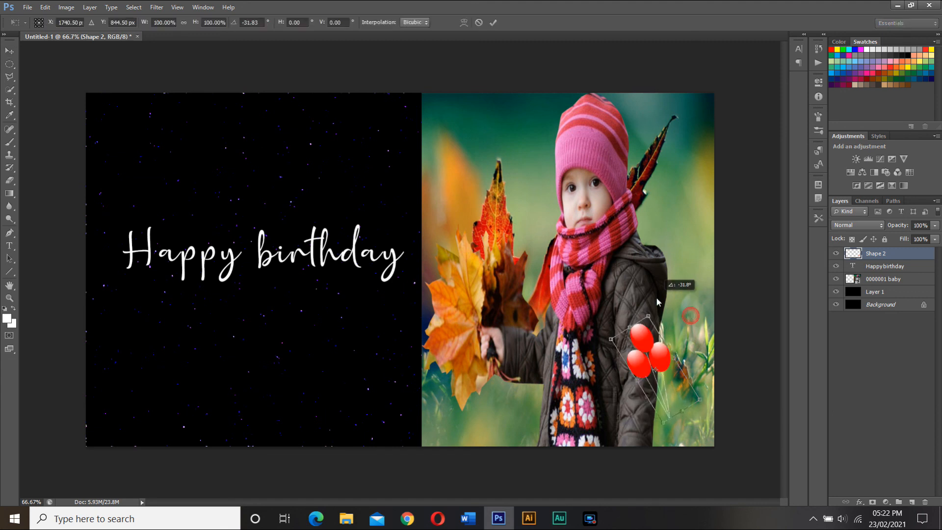
{"action": "left_click_drag", "start_coordinate": [658, 367], "coordinate": [690, 391]}
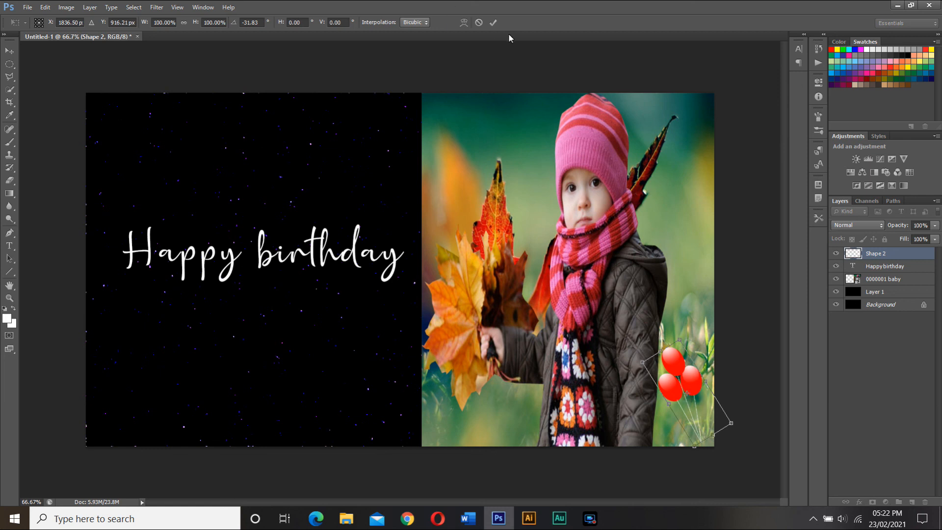
{"action": "left_click", "coordinate": [494, 22]}
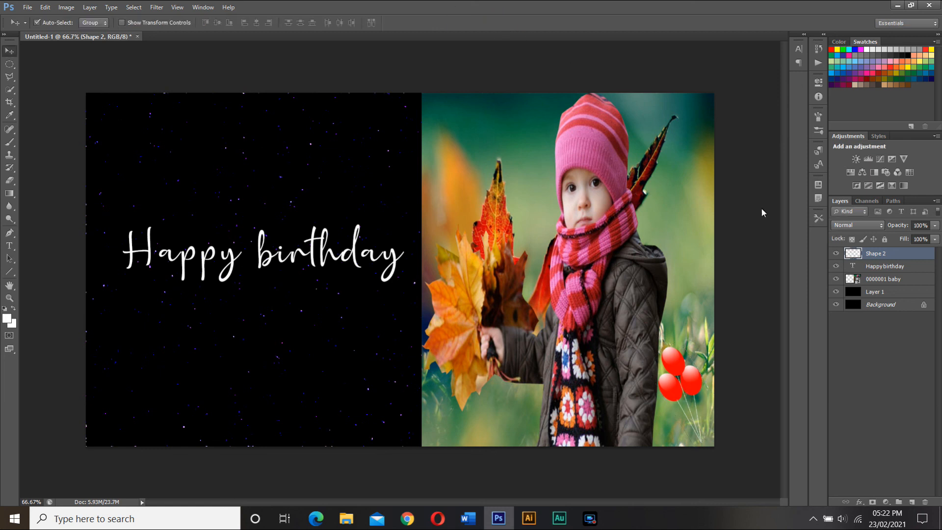